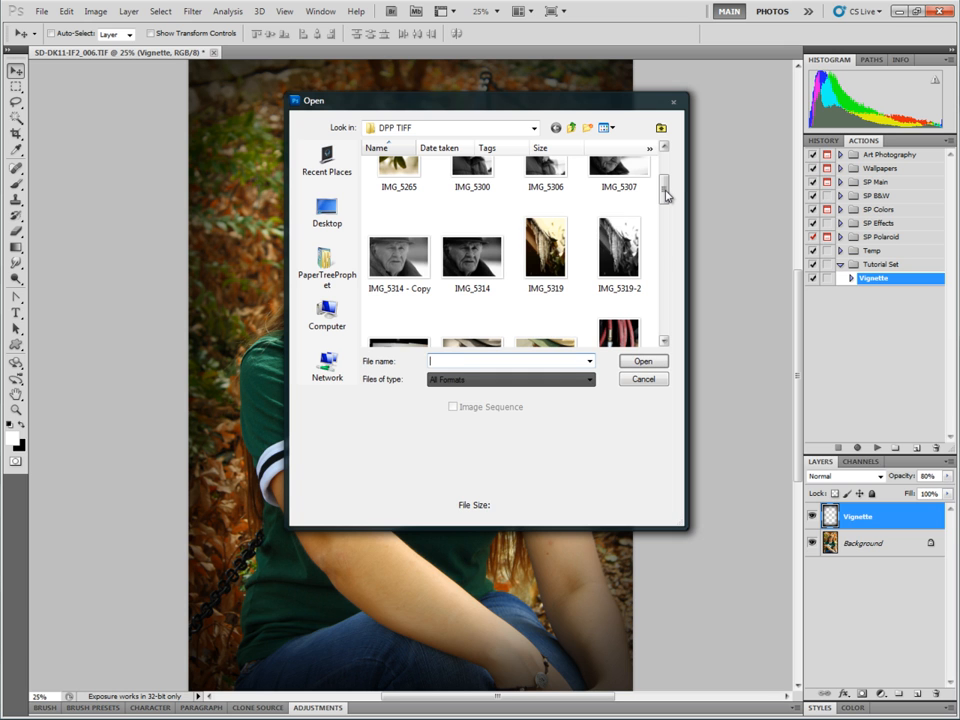
# Open the image IMG_5445-2 from the DPP TIFF folder.
pyautogui.click(665, 193)
pyautogui.click(662, 198)
pyautogui.moveTo(662, 200)
pyautogui.mouseDown()
pyautogui.moveTo(664, 227)
pyautogui.moveTo(662, 217)
pyautogui.mouseUp()
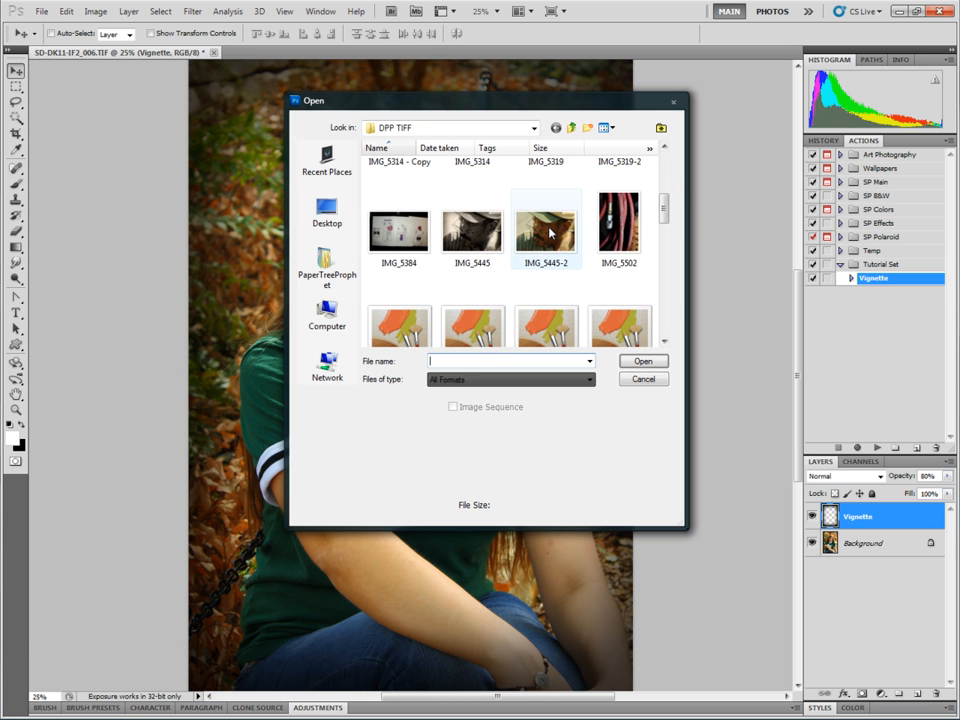
pyautogui.press('Escape')
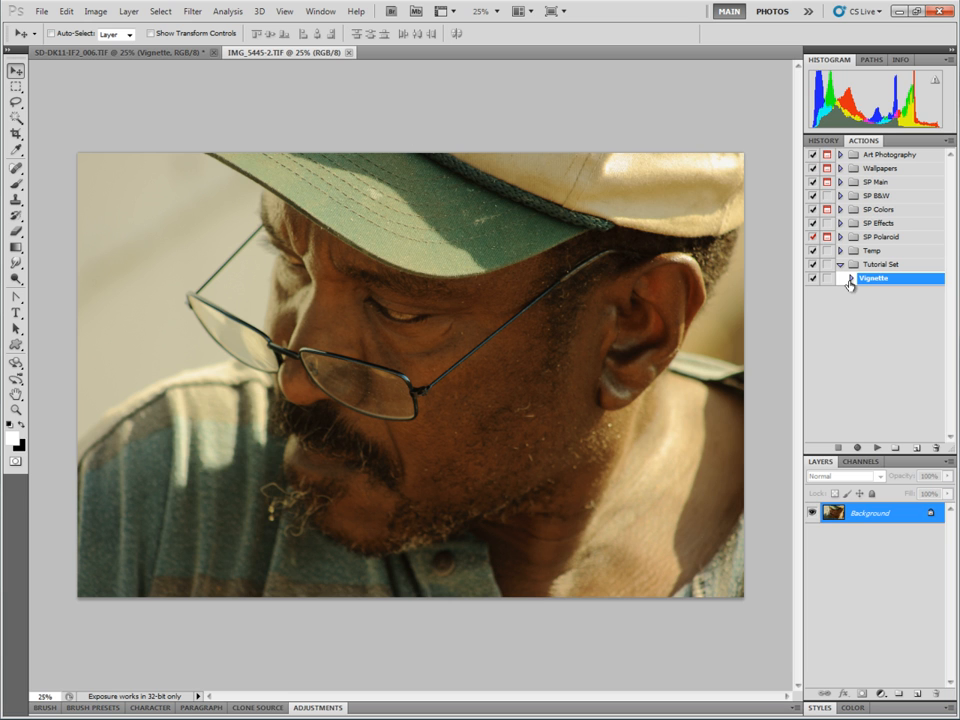
# Run the Vignette action on the opened image.
pyautogui.click(878, 452)
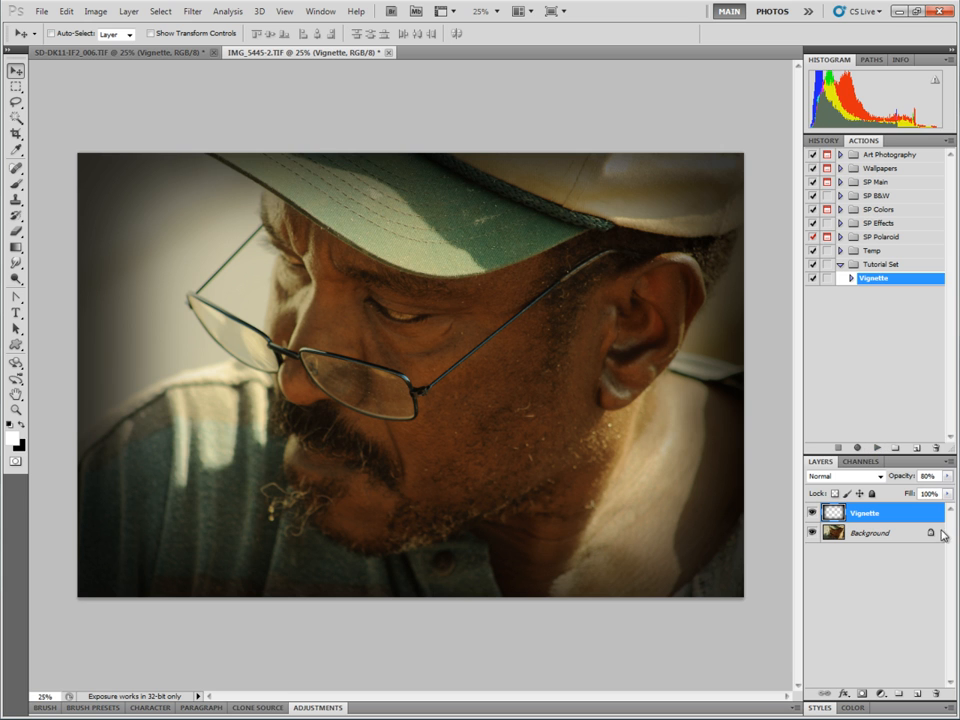
# Turn on the dialogs for the Feather and Set current layer steps of the Vignette action.
pyautogui.click(851, 278)
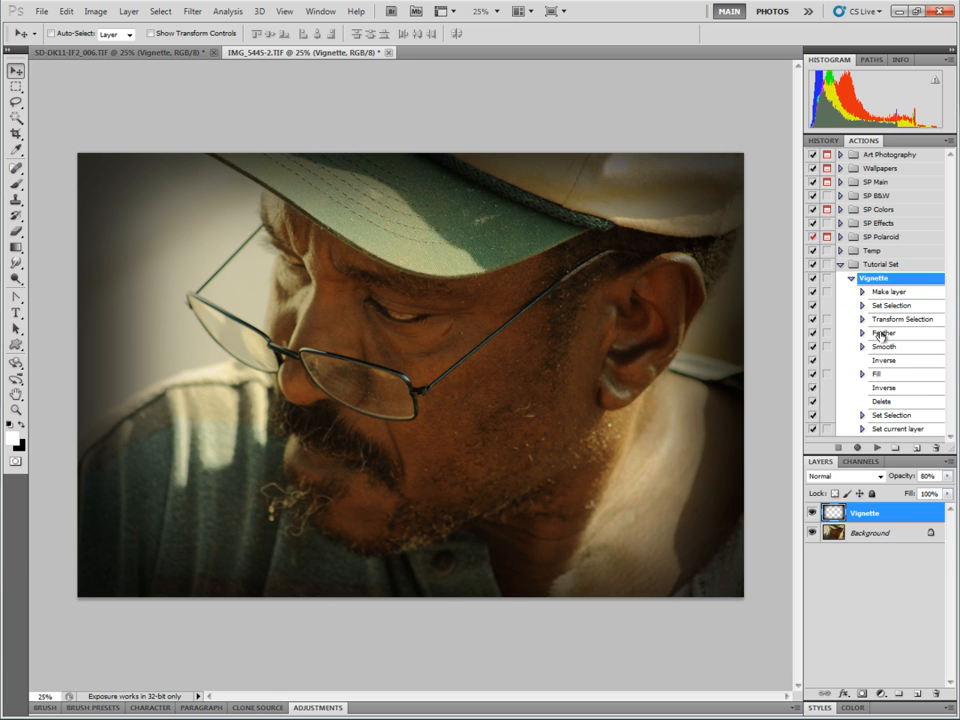
pyautogui.click(888, 334)
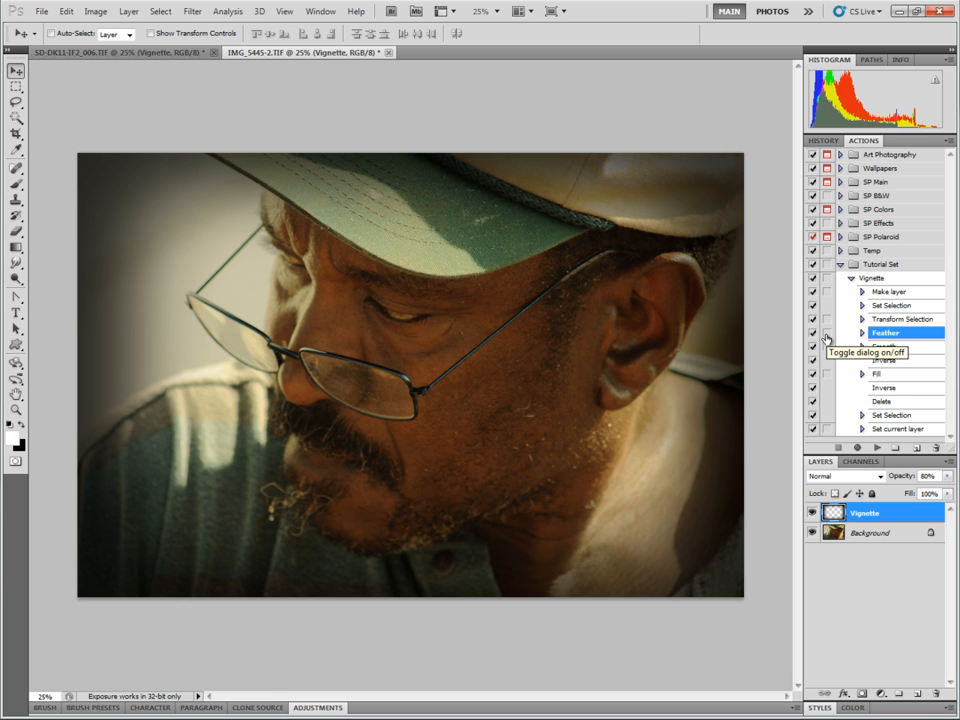
pyautogui.click(826, 335)
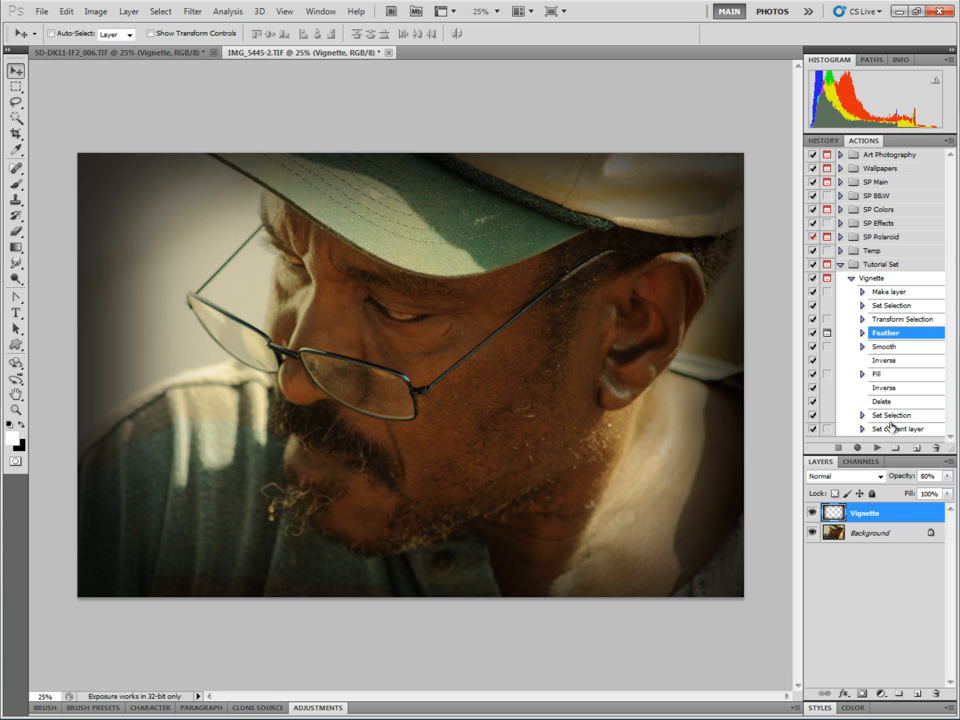
pyautogui.click(828, 433)
# Delete the Vignette layer and rerun the Vignette action, accepting the 250 pixel feather radius.
pyautogui.moveTo(918, 513); pyautogui.dragTo(937, 692)
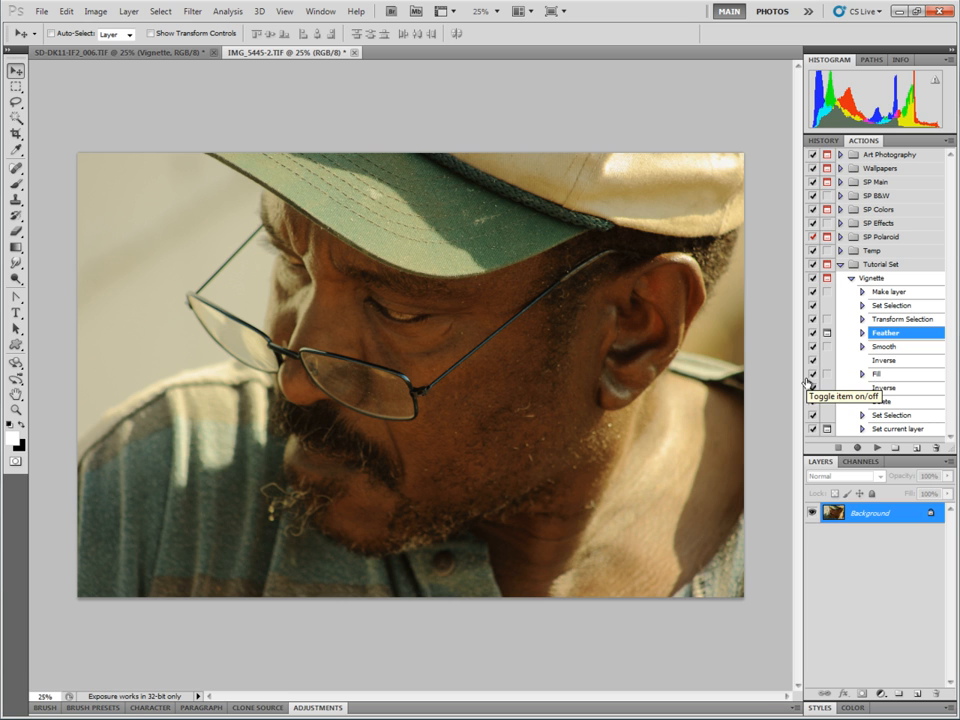
pyautogui.click(888, 279)
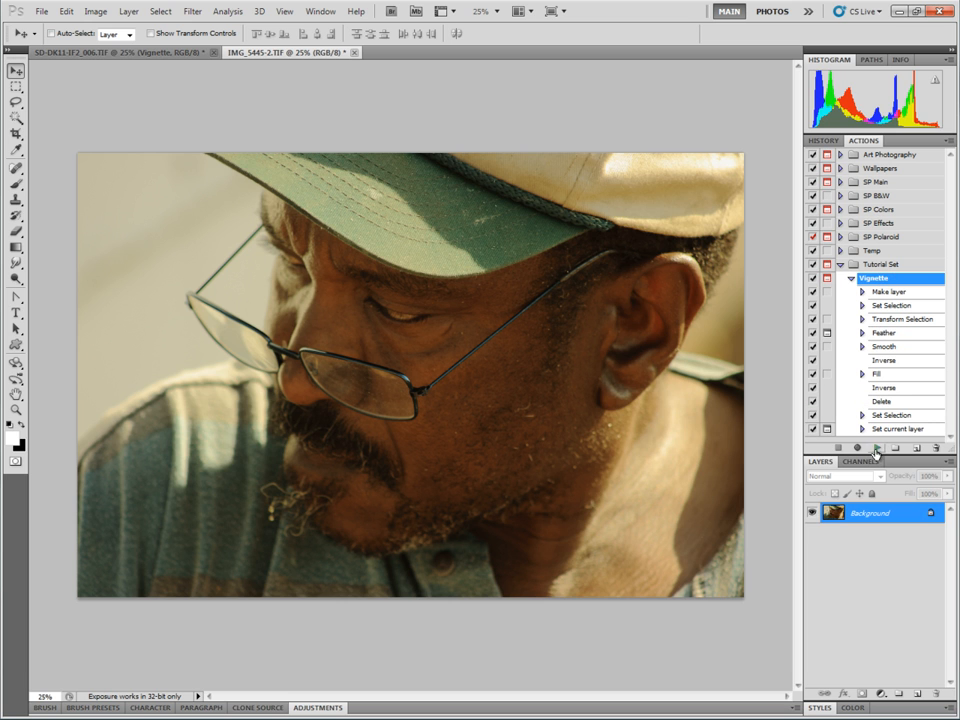
pyautogui.click(877, 448)
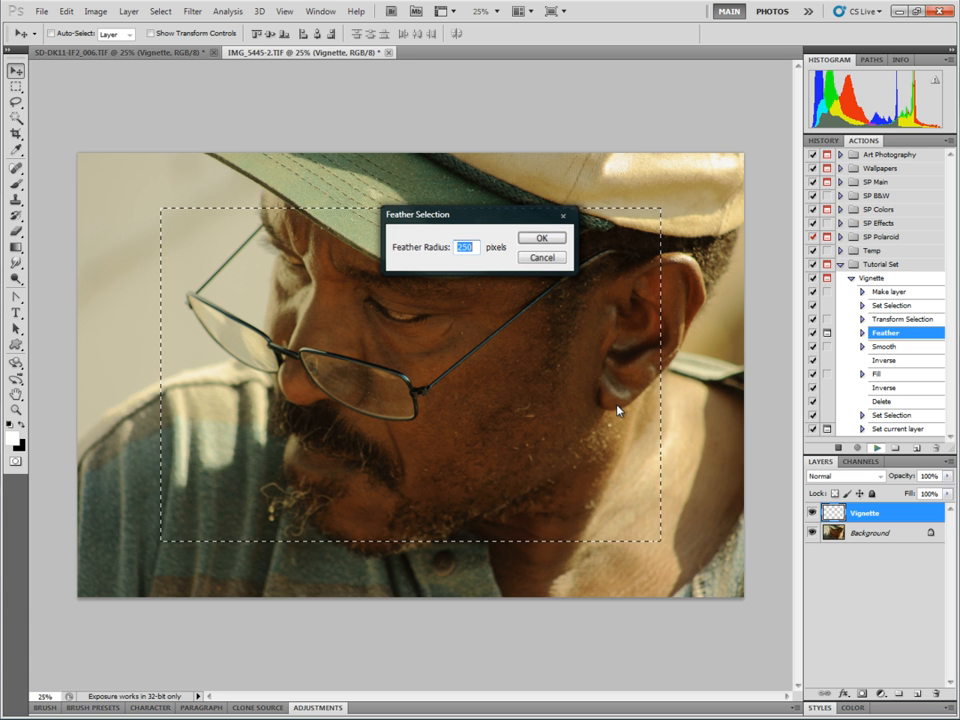
pyautogui.press('Return')
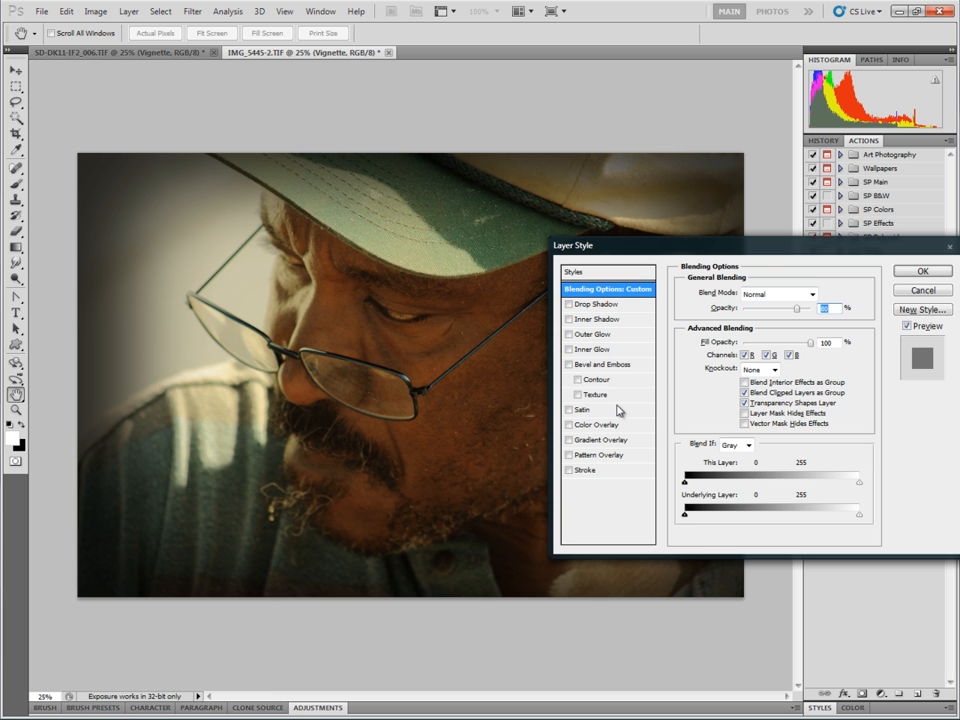
# Set the vignette layer's opacity to 50% in the Layer Style dialog.
pyautogui.moveTo(768, 248); pyautogui.dragTo(484, 210)
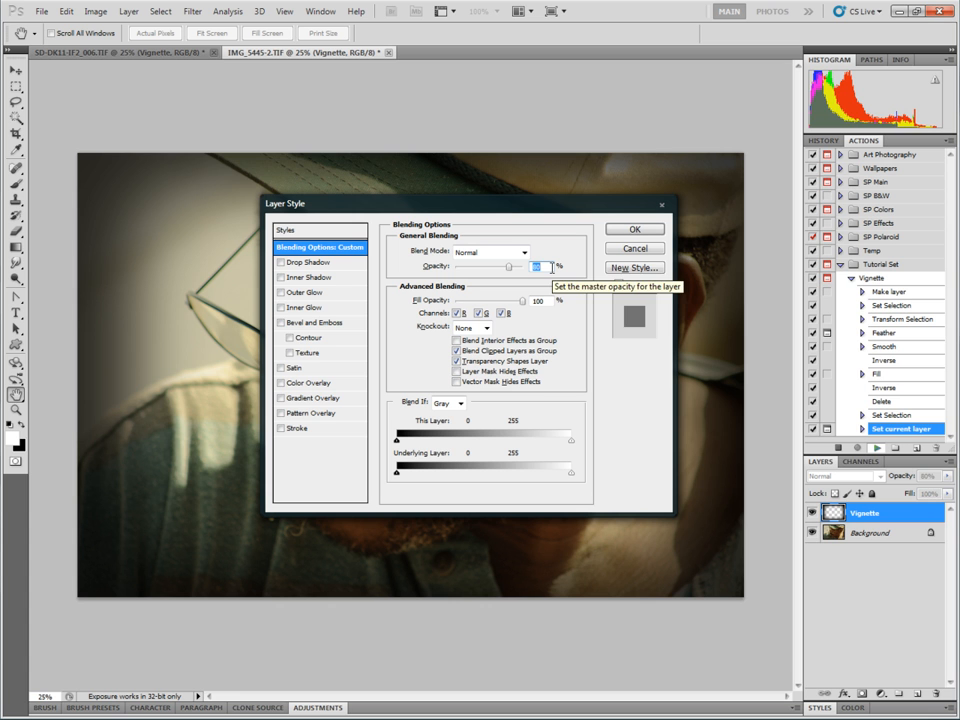
pyautogui.click(549, 266)
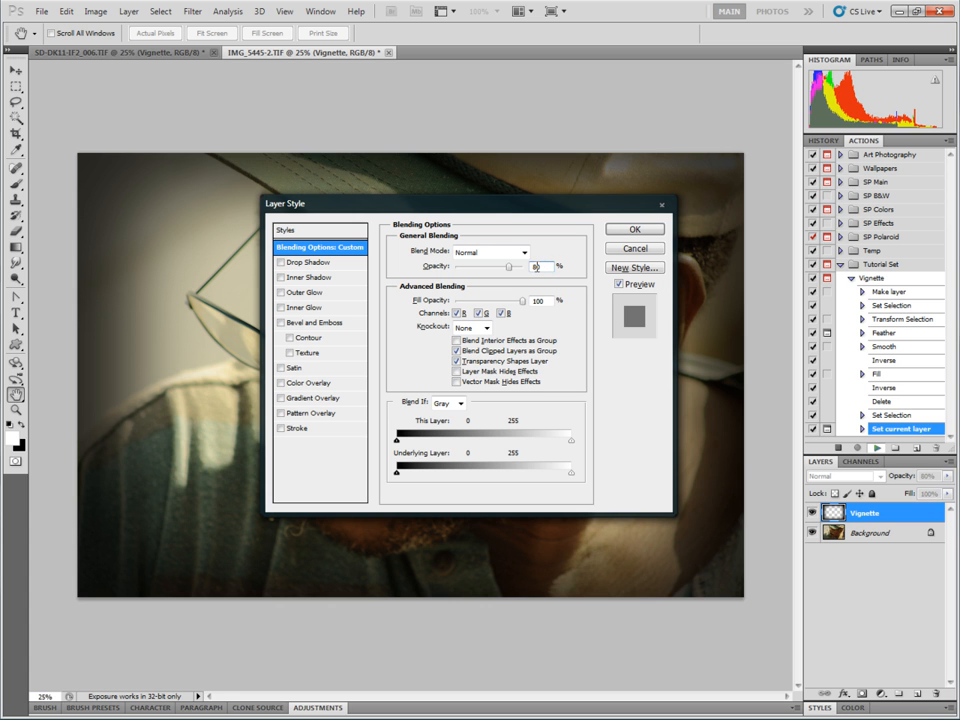
pyautogui.moveTo(508, 268)
pyautogui.mouseDown()
pyautogui.moveTo(480, 272)
pyautogui.moveTo(490, 272)
pyautogui.mouseUp()
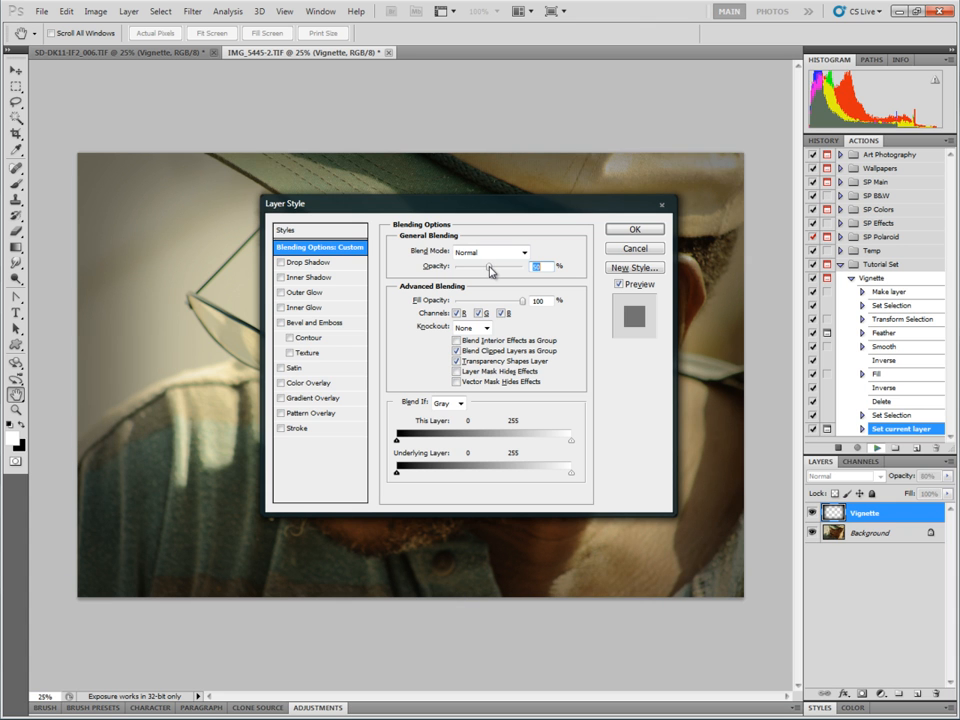
pyautogui.click(630, 229)
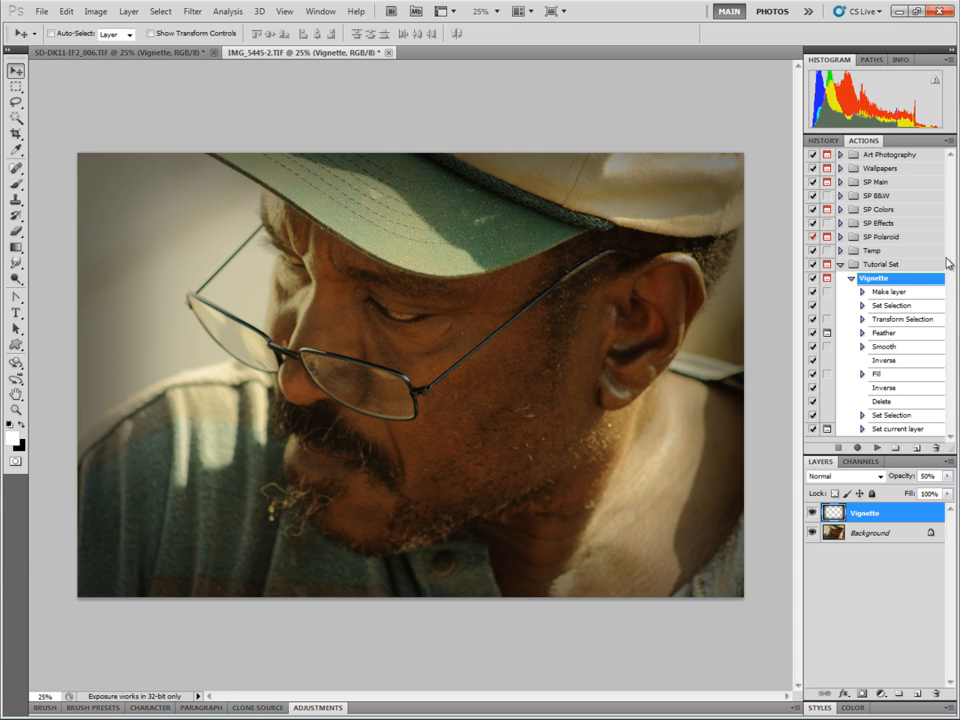
# Close IMG_5445-2 without saving and delete the Vignette layer from the portrait document.
pyautogui.click(851, 278)
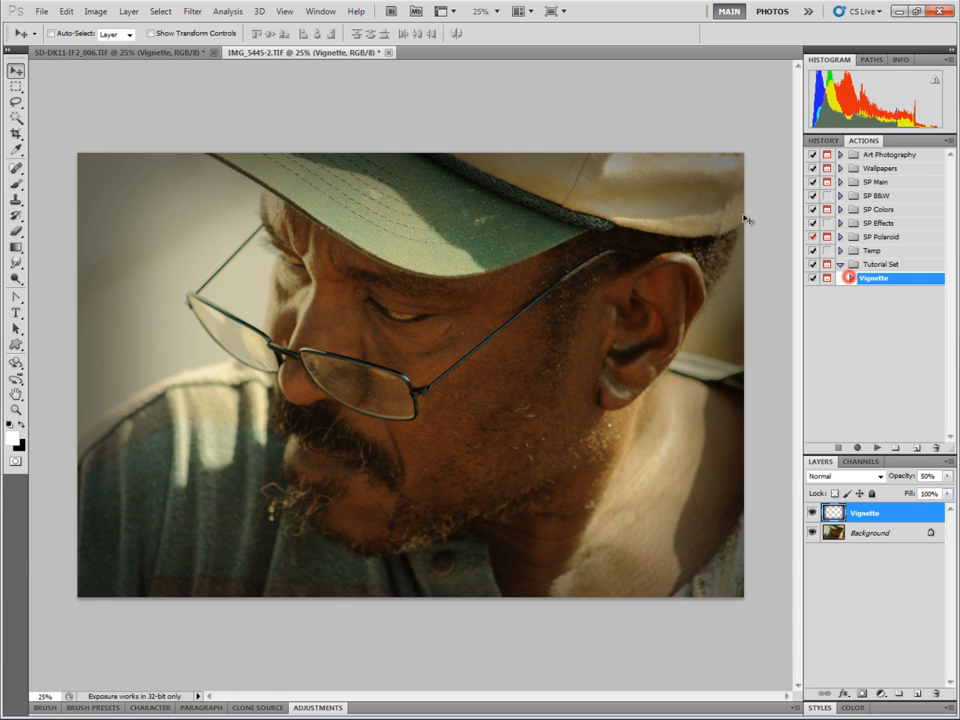
pyautogui.click(389, 52)
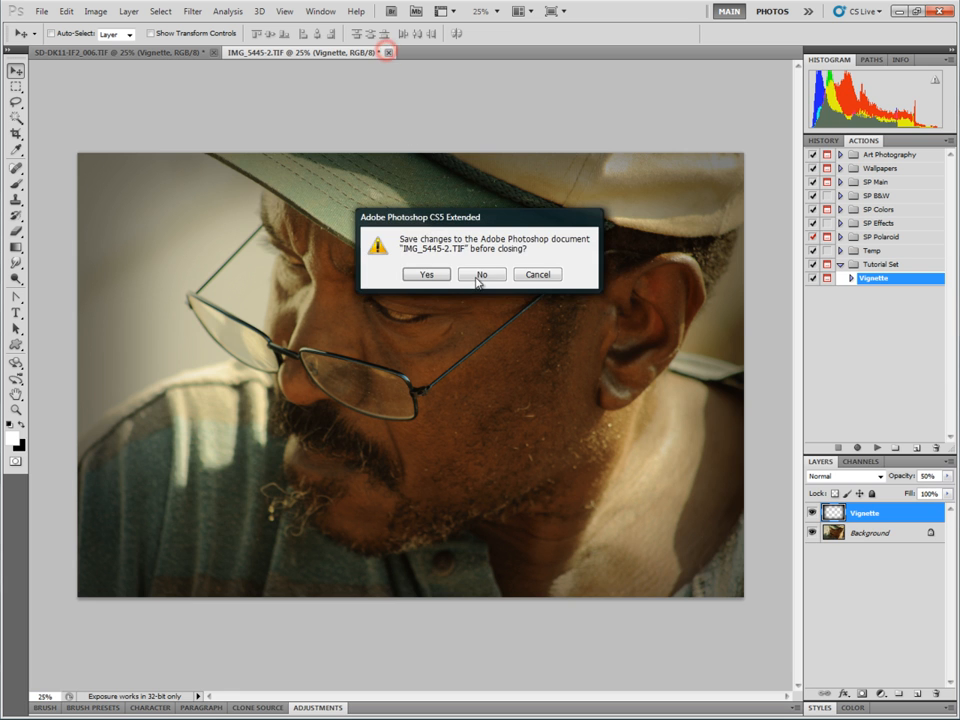
pyautogui.click(485, 275)
pyautogui.moveTo(902, 518); pyautogui.dragTo(936, 693)
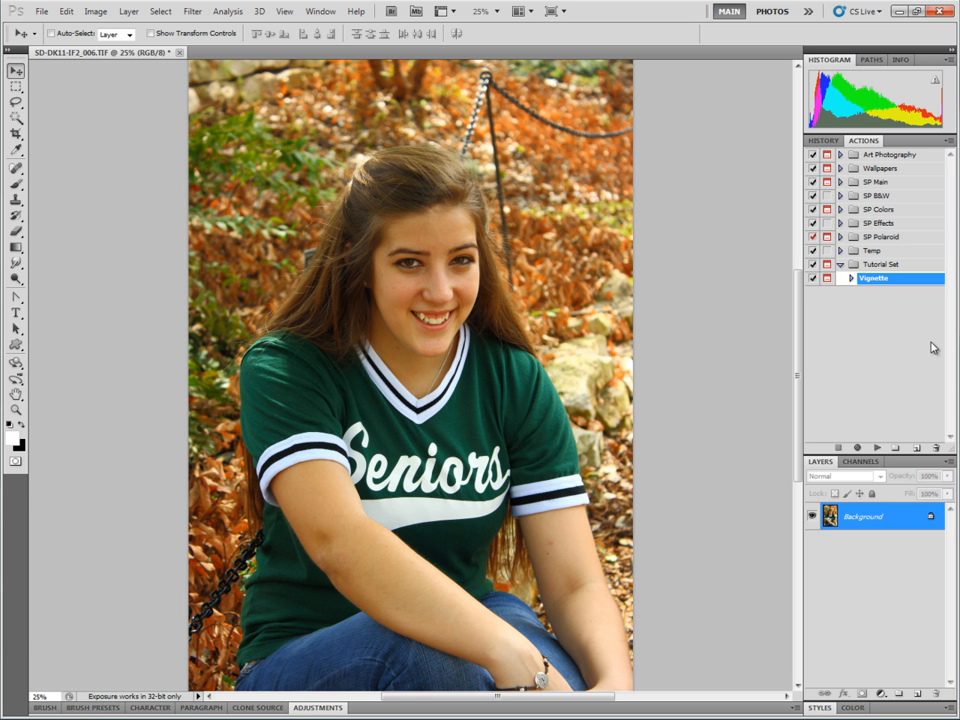
# Create a new action named Color/Levels in Tutorial Set and start recording it.
pyautogui.click(916, 451)
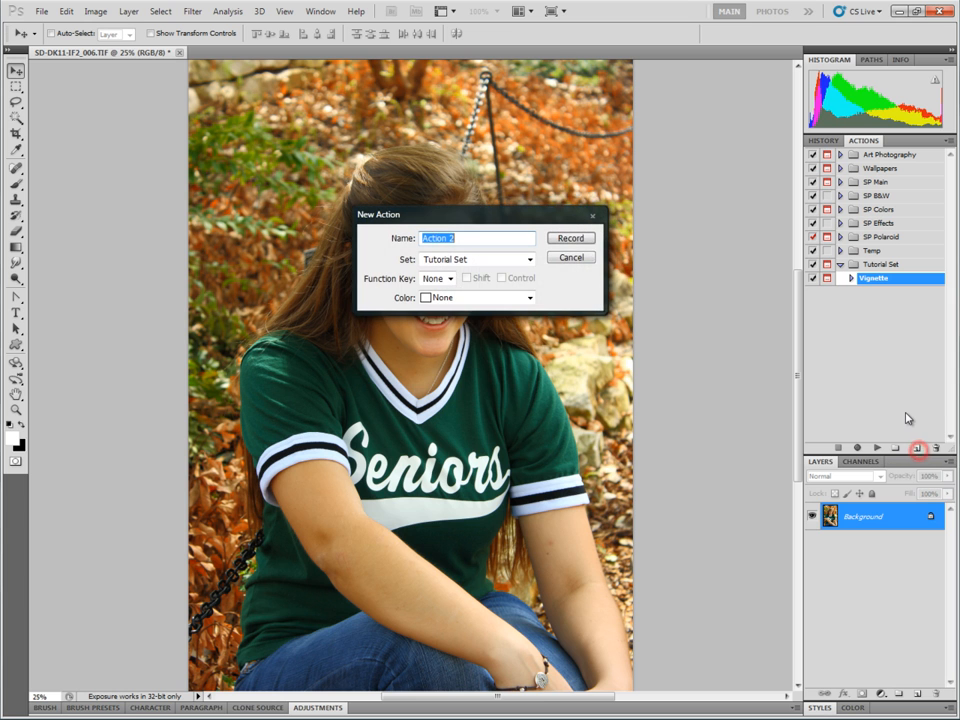
pyautogui.write('Color/Levels')
pyautogui.press('Return')
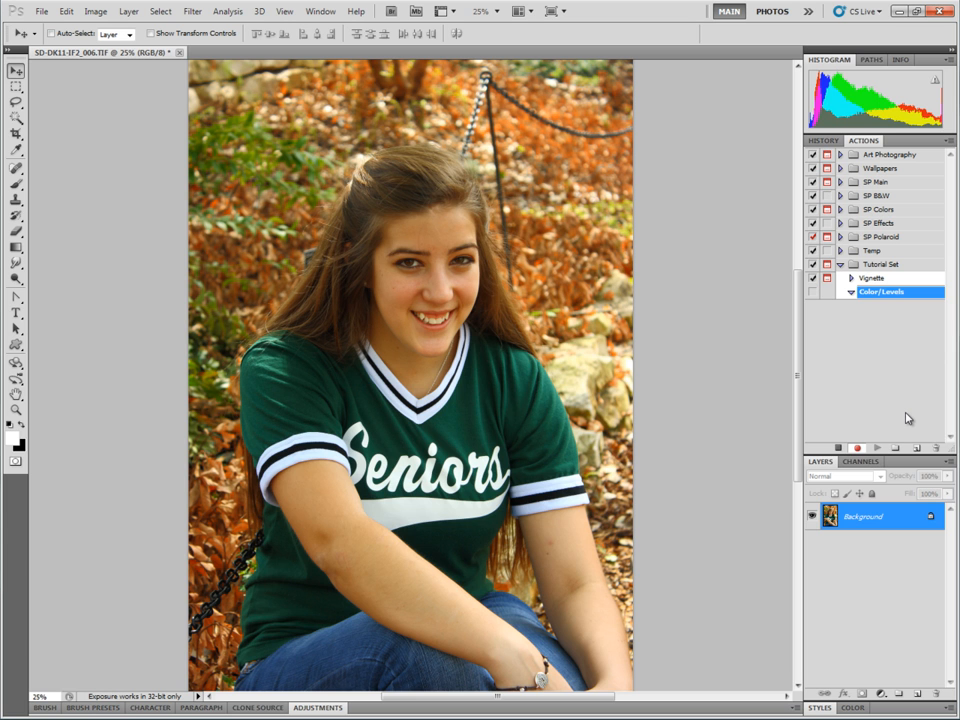
pyautogui.click(857, 447)
# Create a new red layer group named Color/Level Adjustments.
pyautogui.click(128, 12)
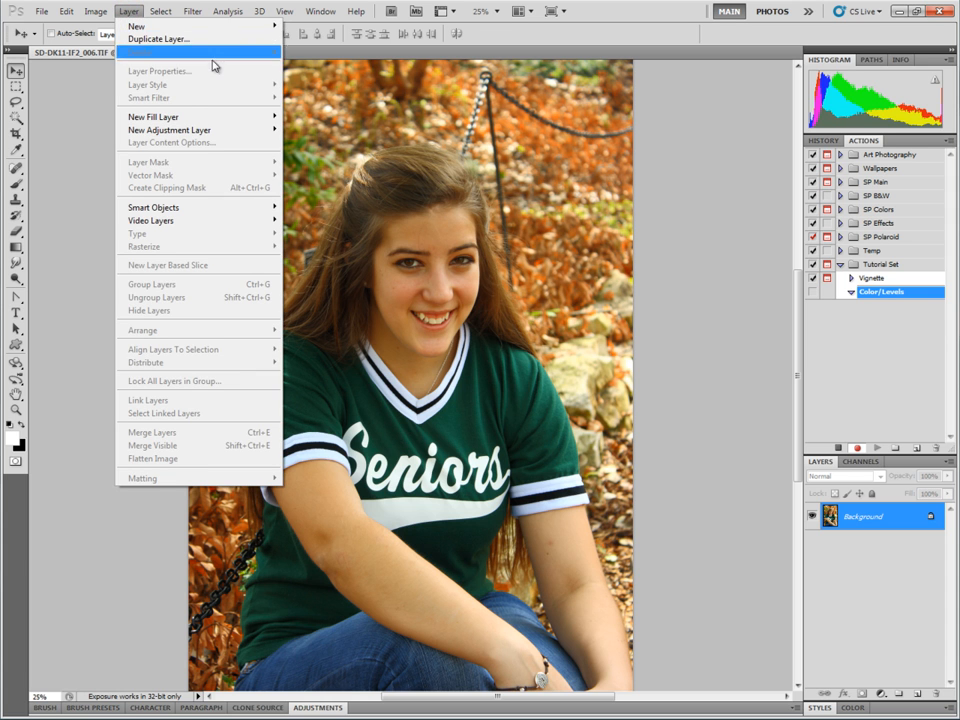
pyautogui.moveTo(199, 26)
pyautogui.click(343, 53)
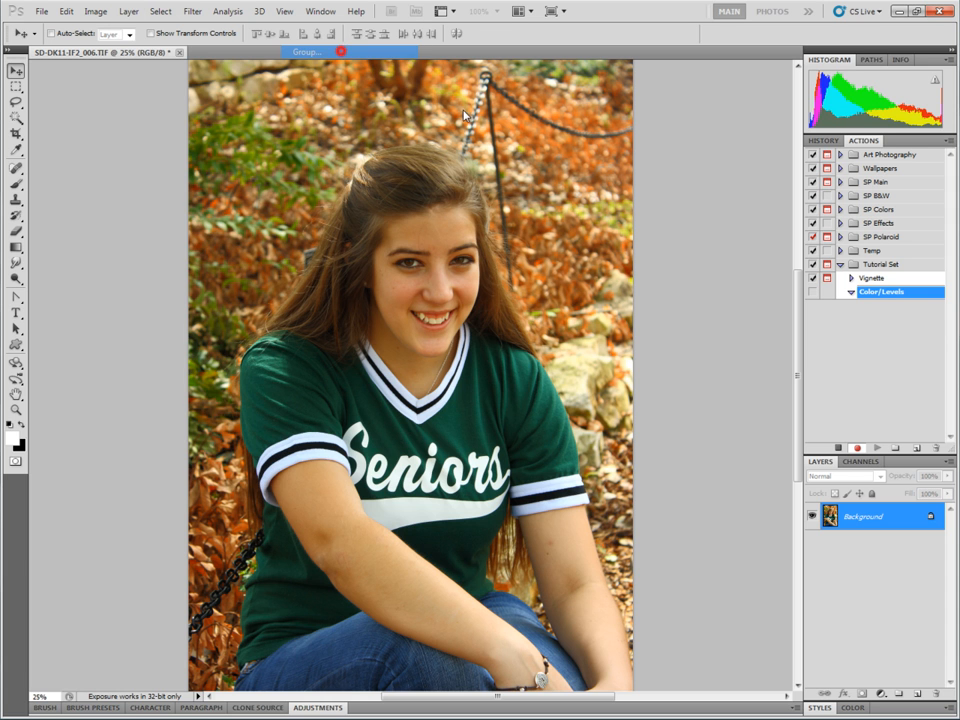
pyautogui.click(425, 252)
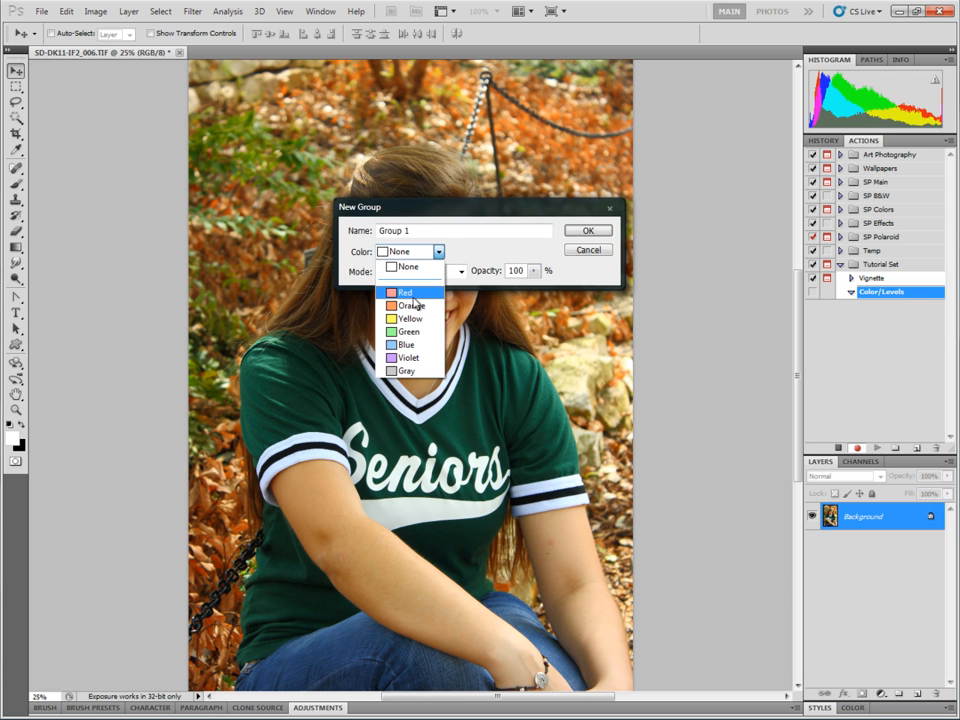
pyautogui.click(405, 292)
pyautogui.doubleClick(431, 233)
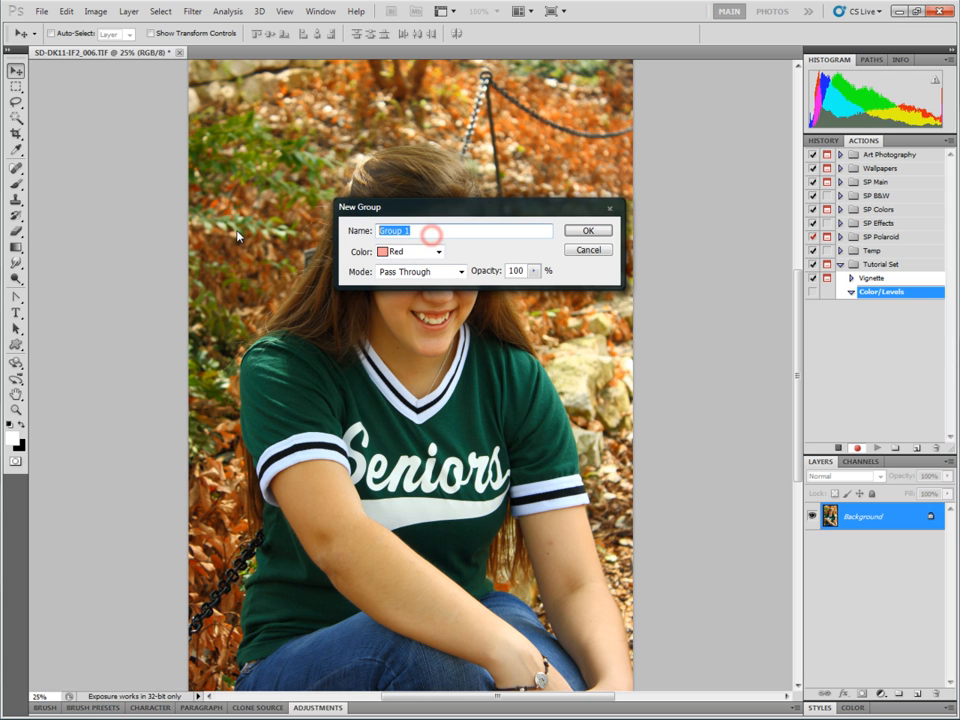
pyautogui.press('BackSpace')
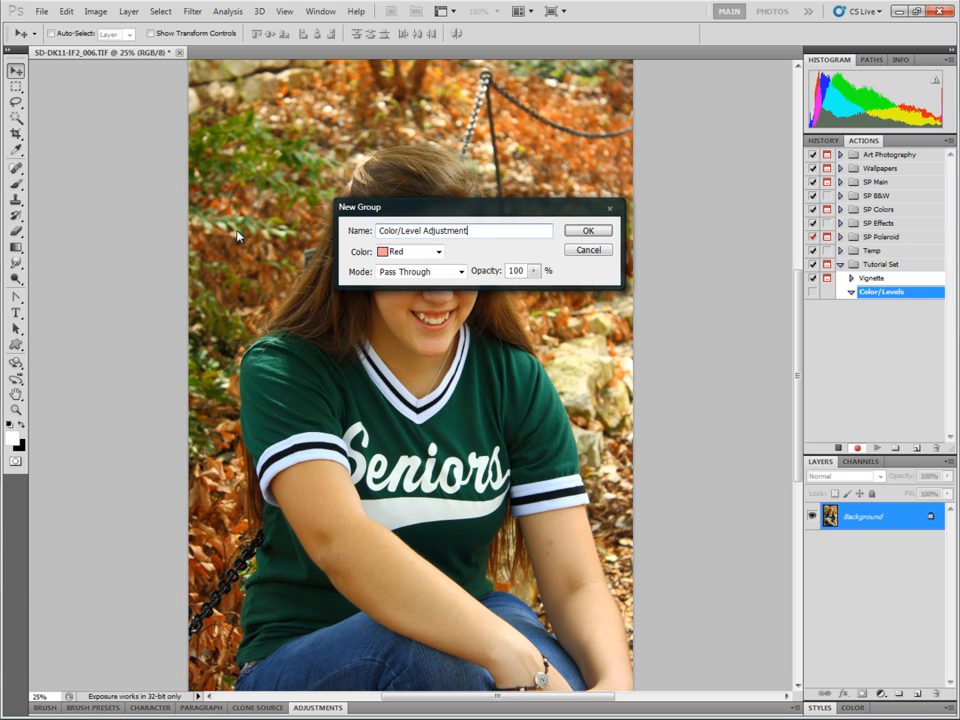
pyautogui.press('Return')
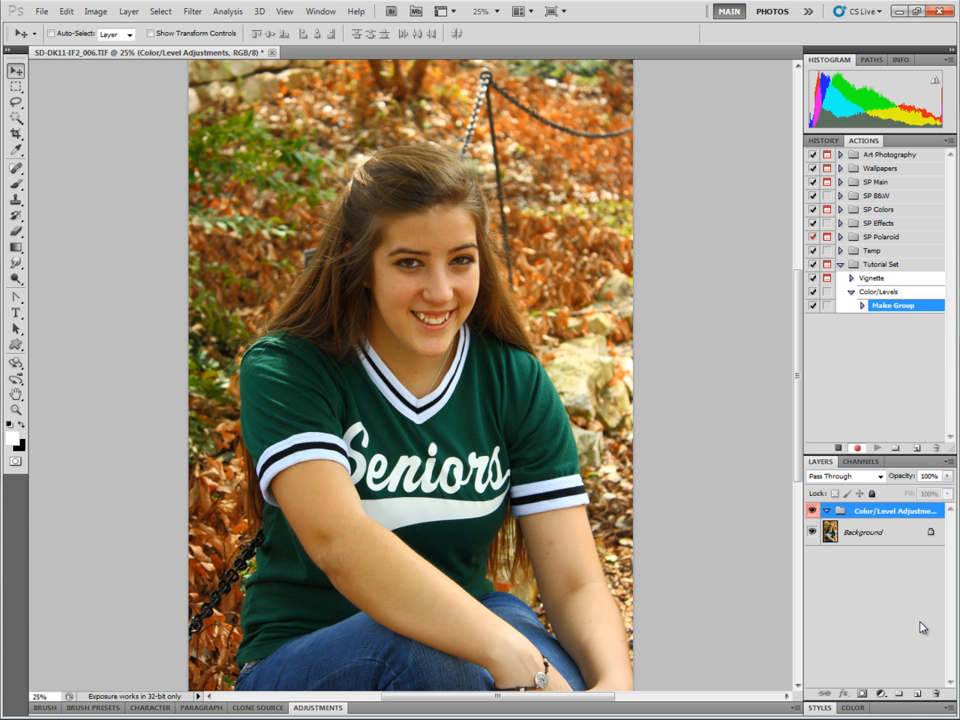
# Add a Color Balance adjustment layer inside the group.
pyautogui.click(880, 694)
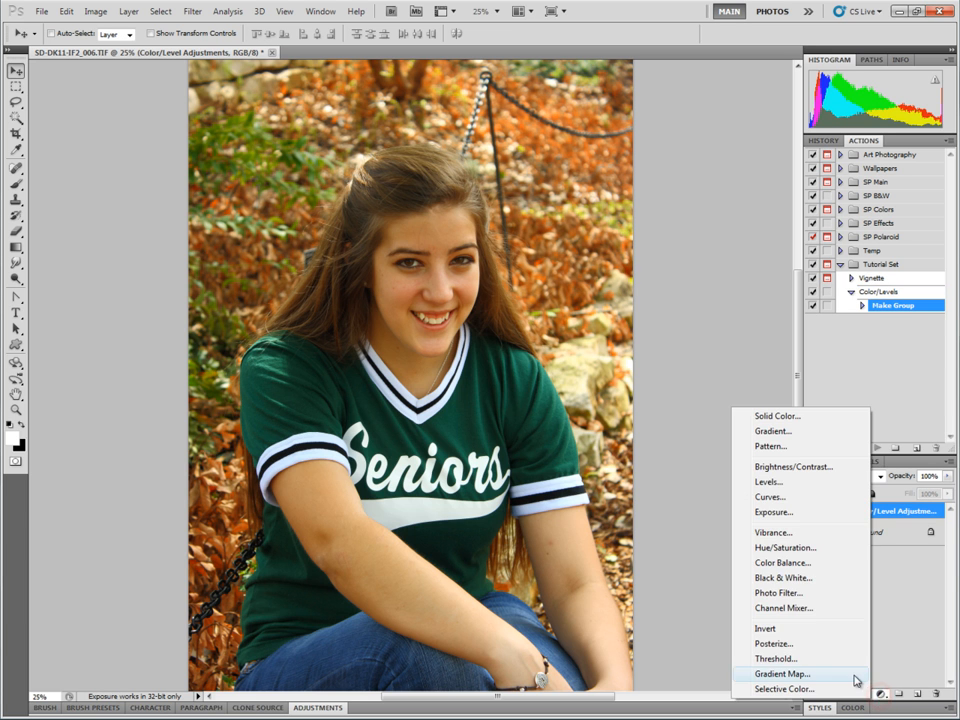
pyautogui.click(810, 562)
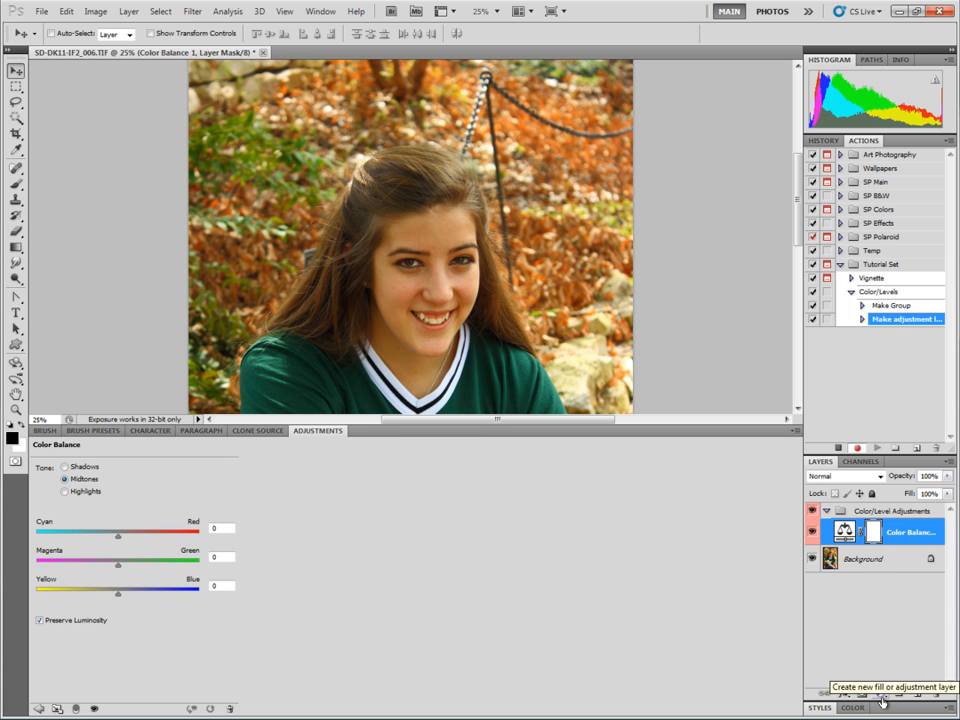
pyautogui.click(882, 700)
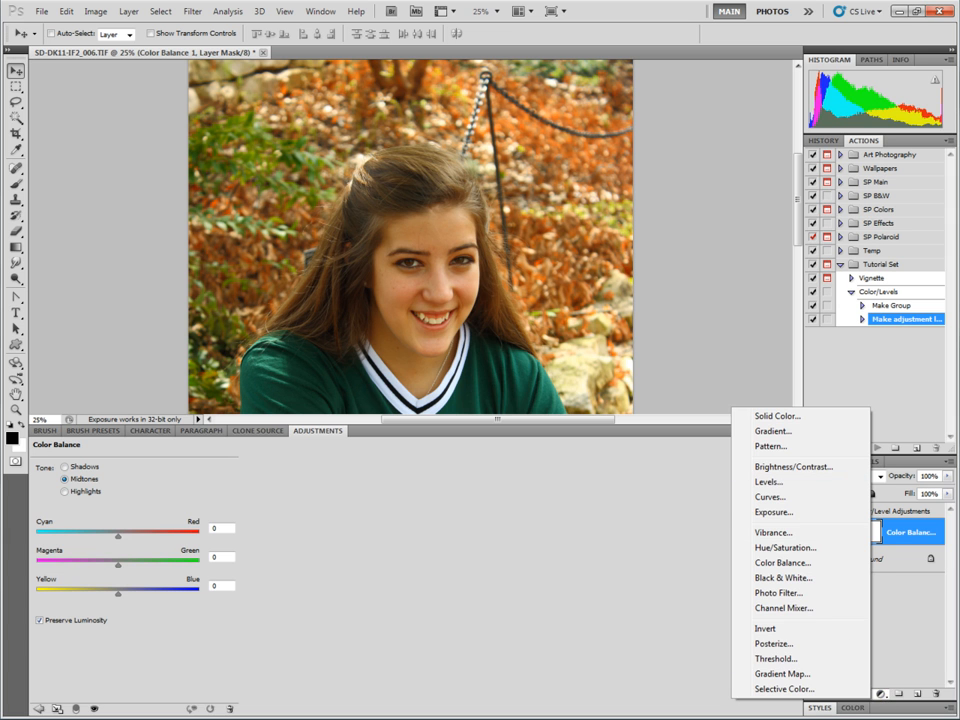
pyautogui.click(885, 700)
pyautogui.click(128, 11)
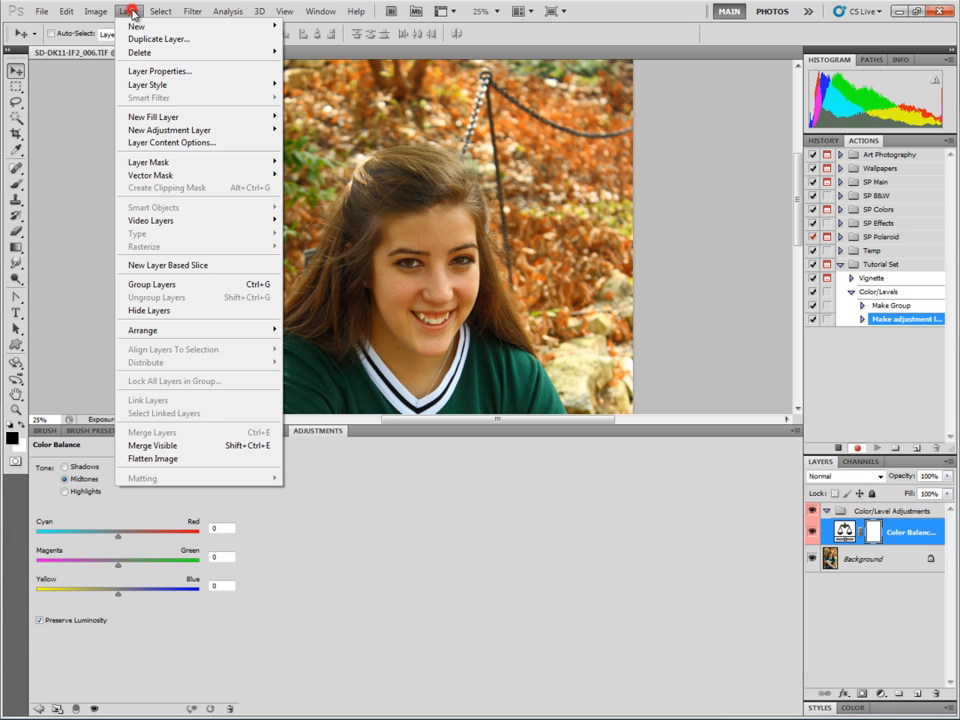
pyautogui.moveTo(224, 132)
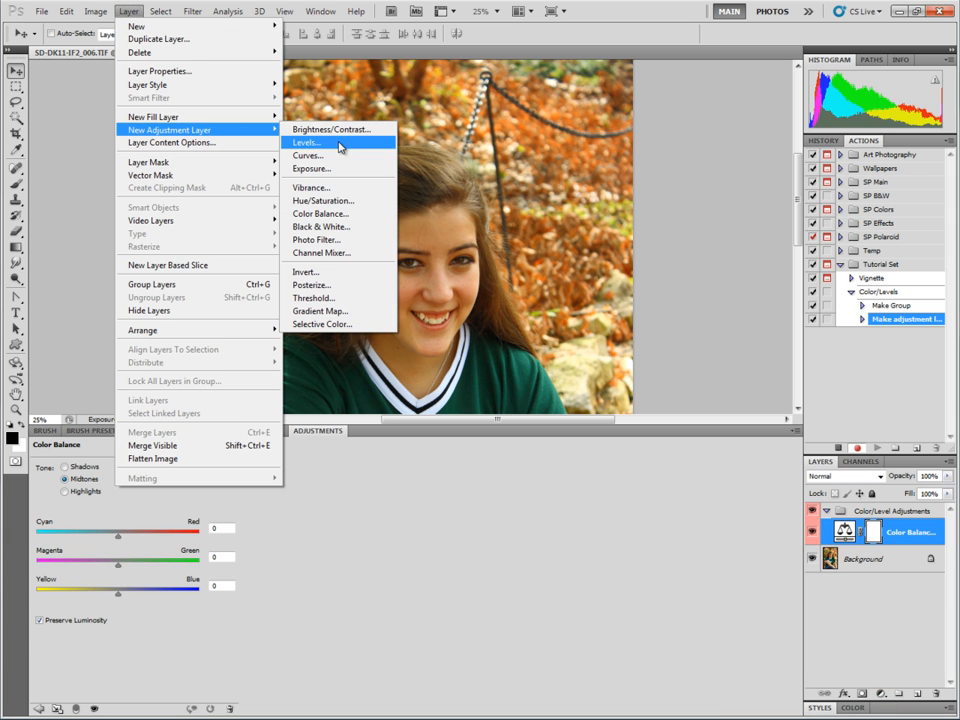
pyautogui.click(347, 430)
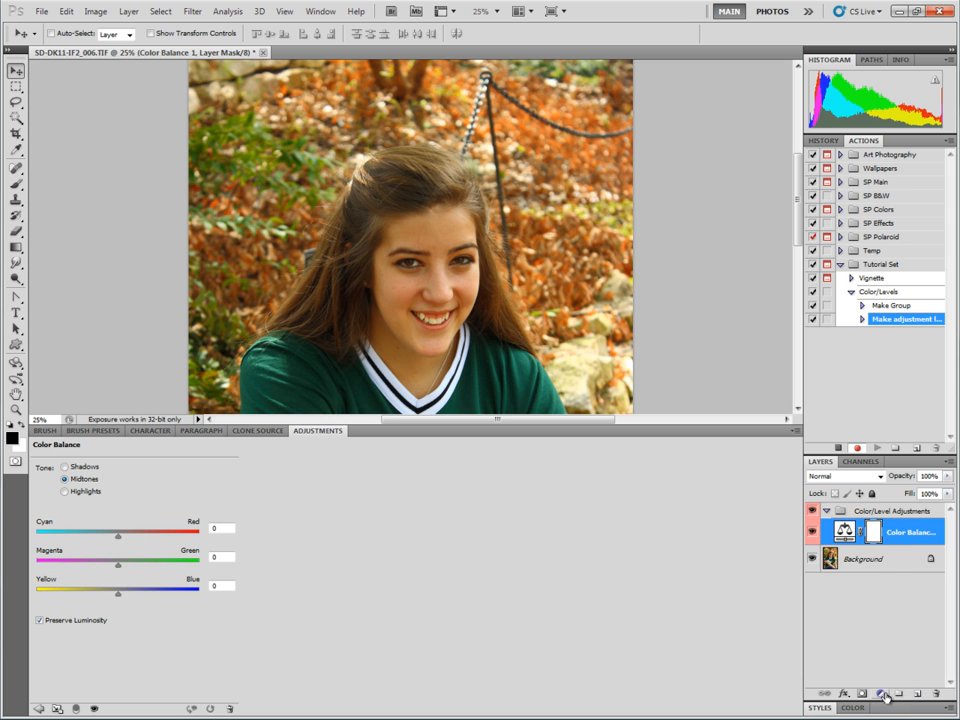
# Add a Levels adjustment layer named Level Adjustment 1.
pyautogui.click(126, 12)
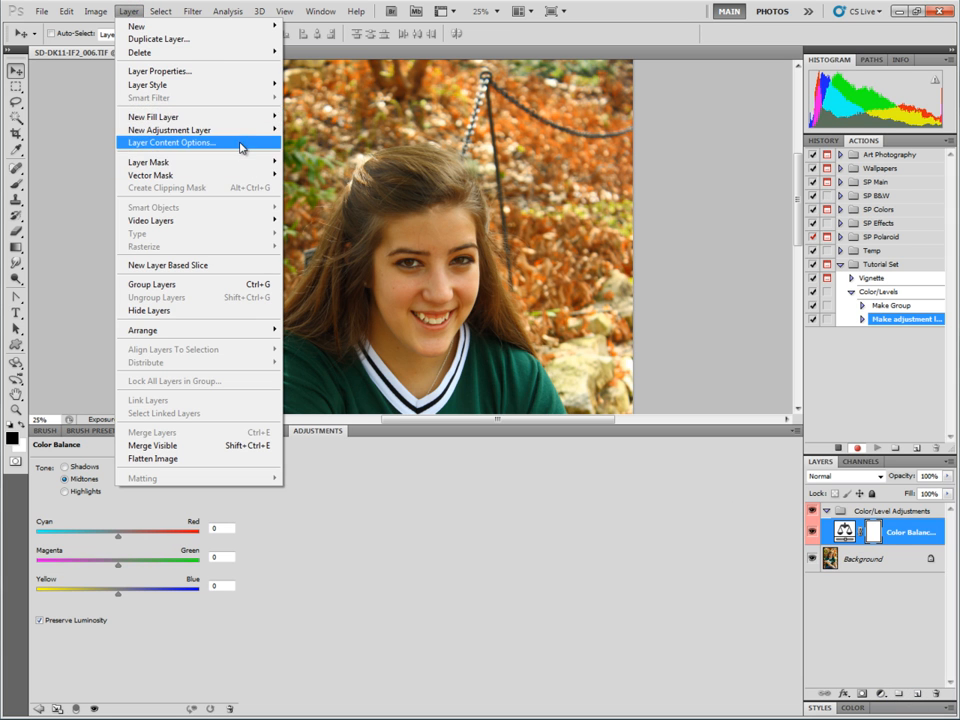
pyautogui.moveTo(252, 131)
pyautogui.click(350, 148)
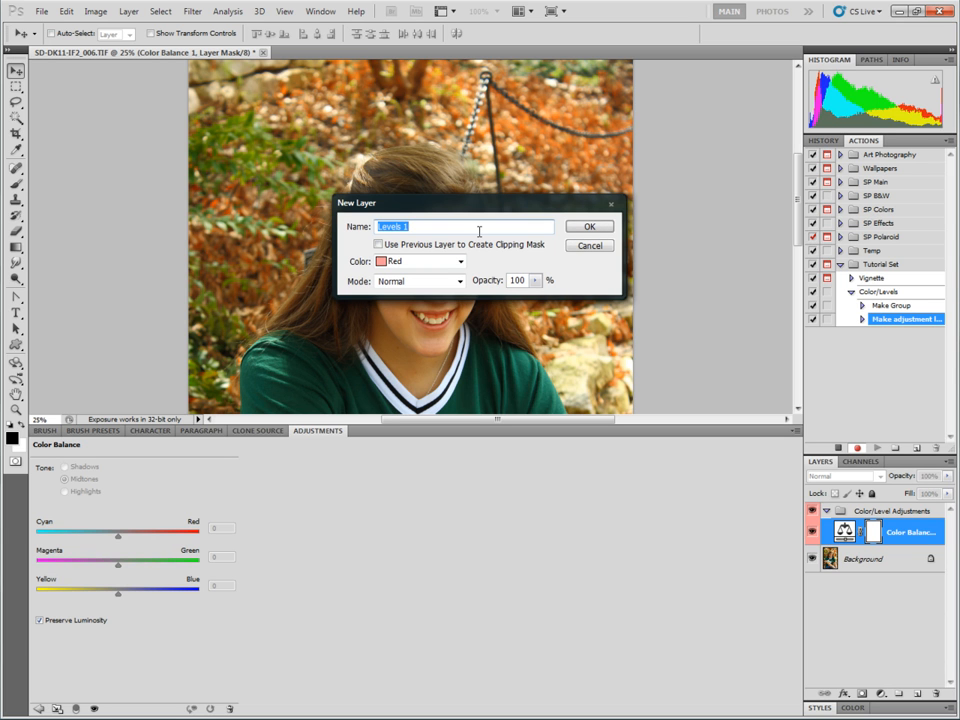
pyautogui.press('BackSpace')
pyautogui.write('Level Adjusmt')
pyautogui.press('BackSpace')
pyautogui.press('BackSpace')
pyautogui.write('tme')
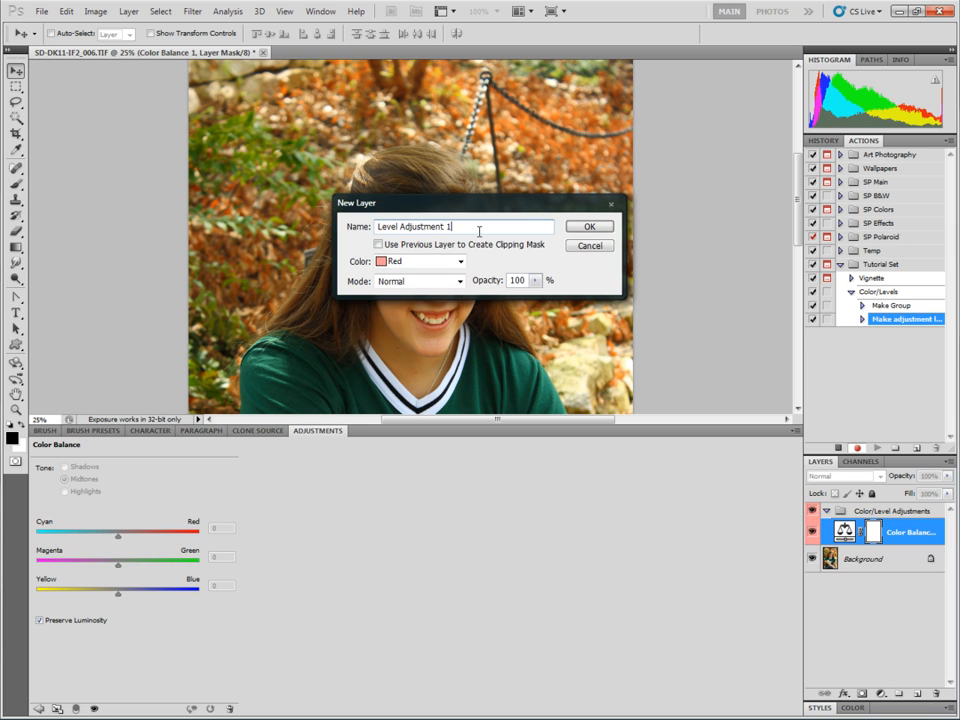
pyautogui.write('nt 1')
pyautogui.press('Return')
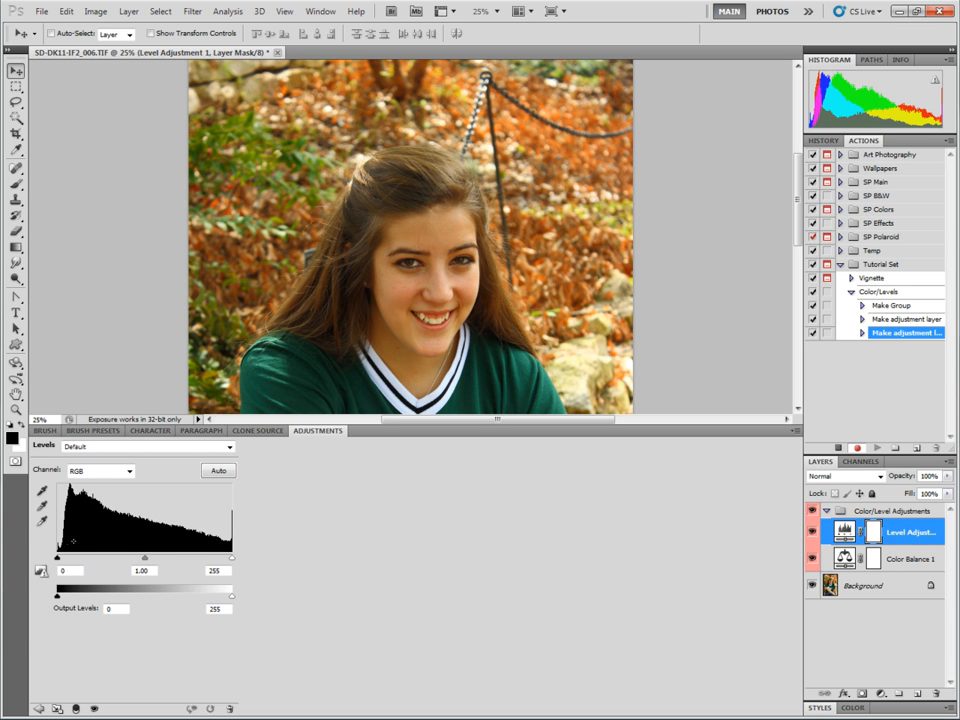
# Add another Levels adjustment layer inside the group, named Level Adjustment 2.
pyautogui.click(128, 11)
pyautogui.moveTo(229, 131)
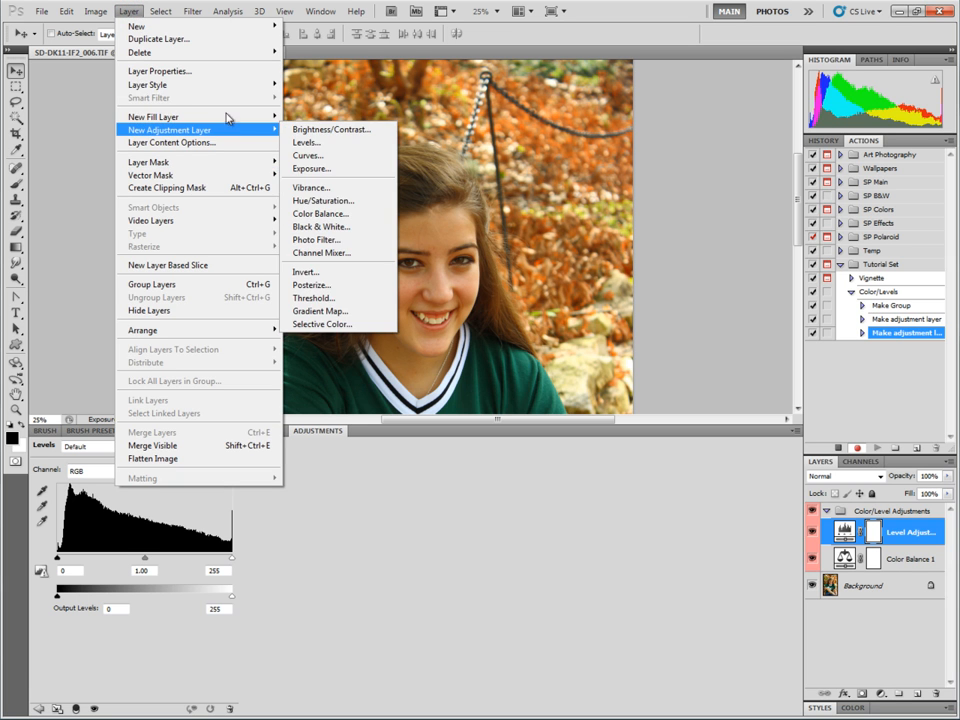
pyautogui.click(318, 142)
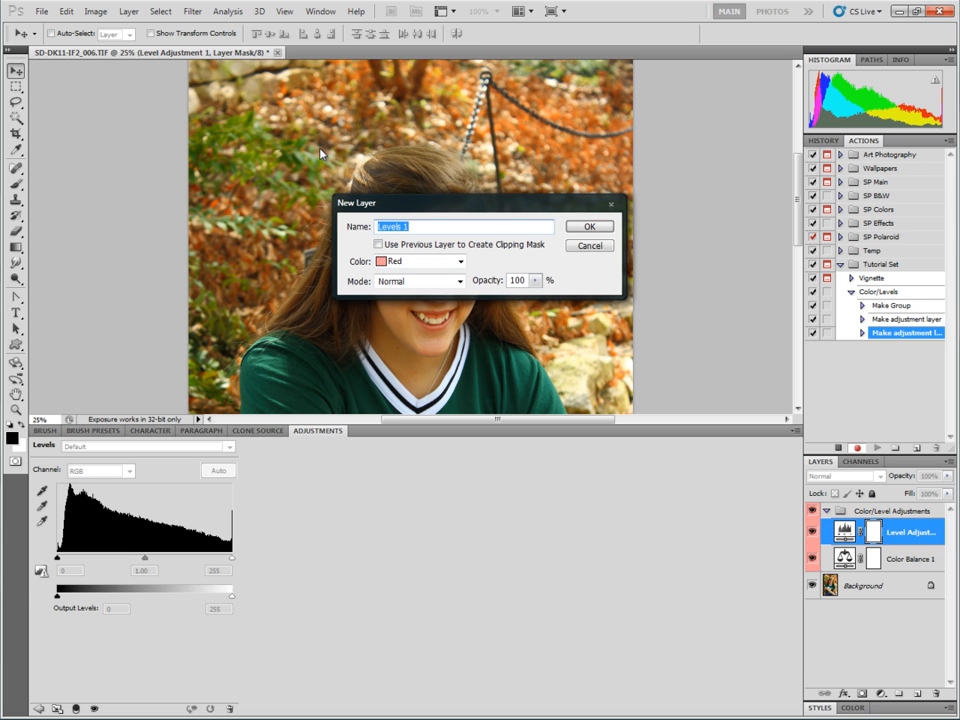
pyautogui.write('Level Adjustment 2')
pyautogui.press('Return')
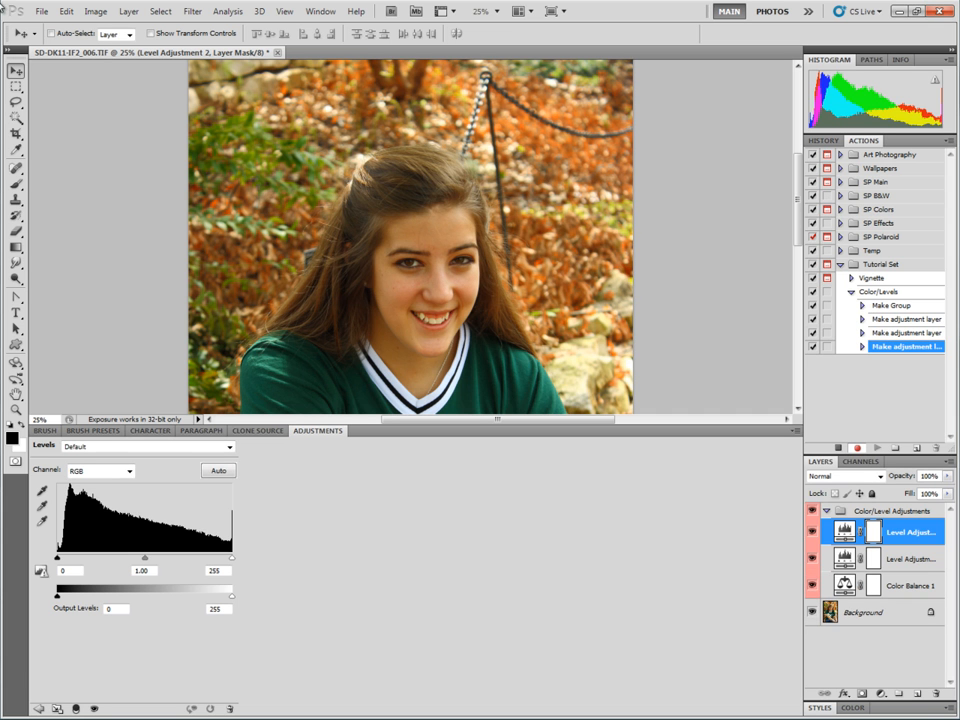
# Add a third Levels adjustment layer inside the group, named Level Adjustment 3.
pyautogui.click(128, 11)
pyautogui.moveTo(237, 131)
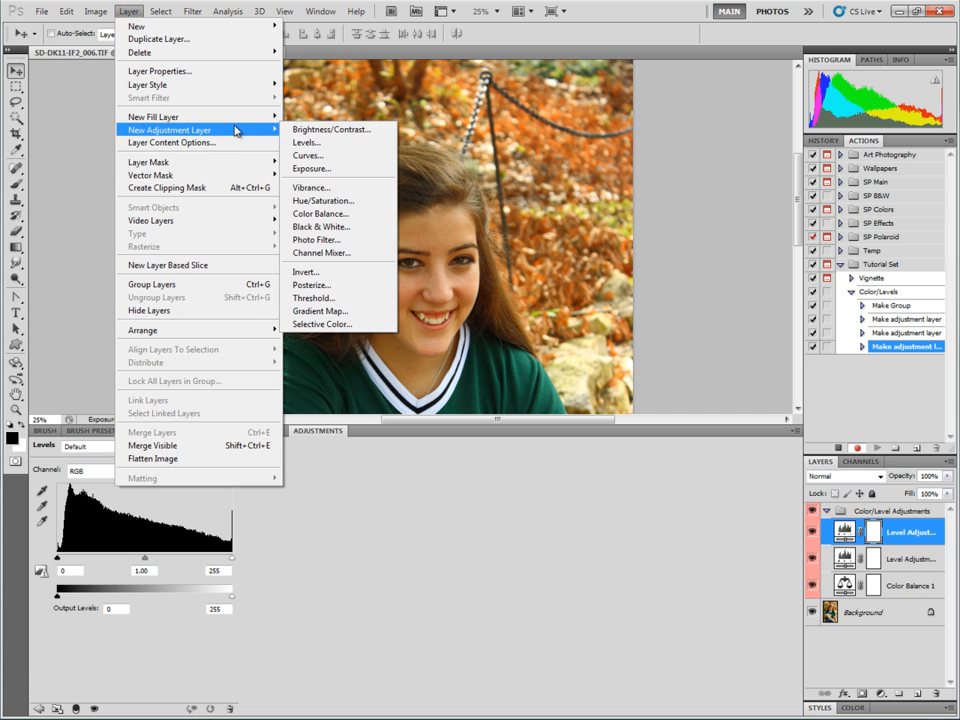
pyautogui.click(318, 143)
pyautogui.write('Level ')
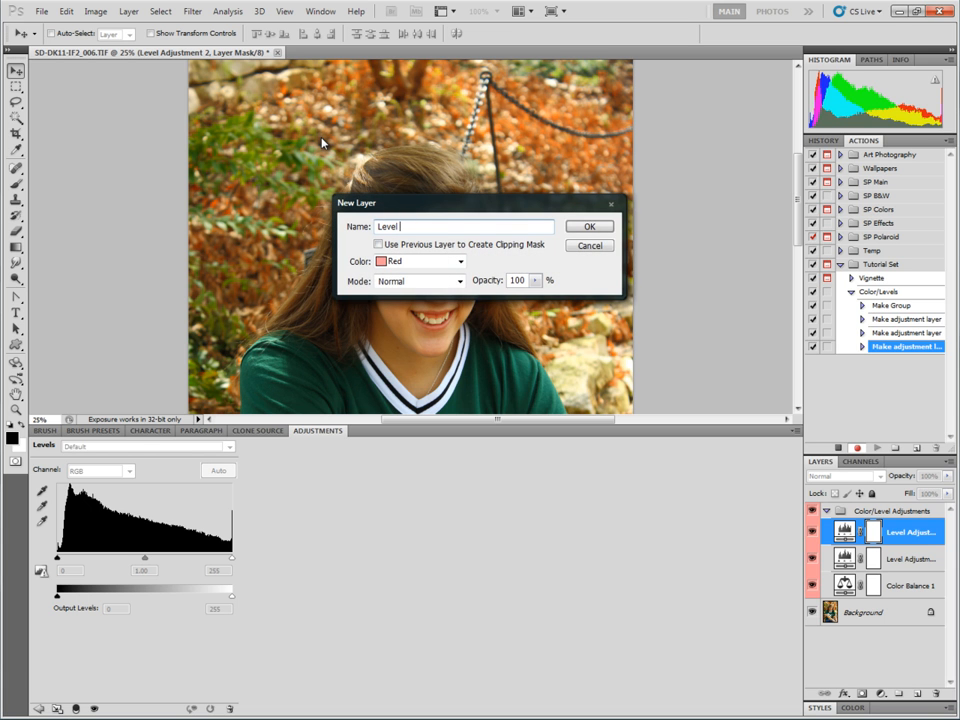
pyautogui.write('Adjustment 3')
pyautogui.press('Return')
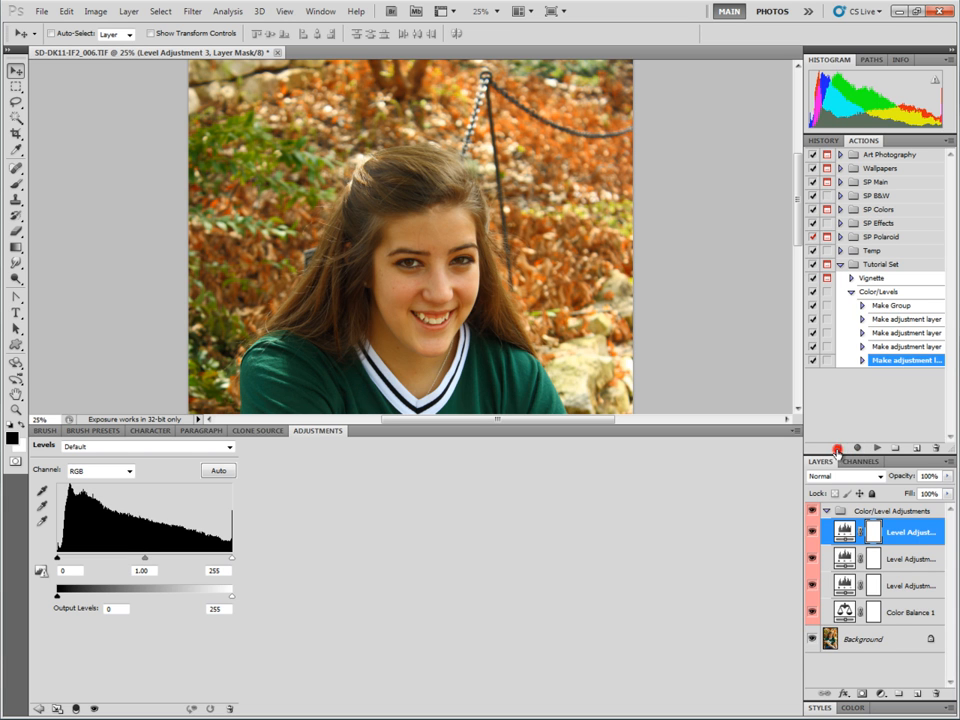
# Stop recording and turn on the dialog toggles for all four adjustment-layer steps of Color/Levels.
pyautogui.click(838, 447)
pyautogui.click(828, 319)
pyautogui.click(828, 332)
pyautogui.click(828, 346)
pyautogui.click(828, 360)
# Insert a stop after the first adjustment-layer step with the message "Do You Want To Create Another Level Adjustment Layer?" and Allow Continue enabled.
pyautogui.click(896, 318)
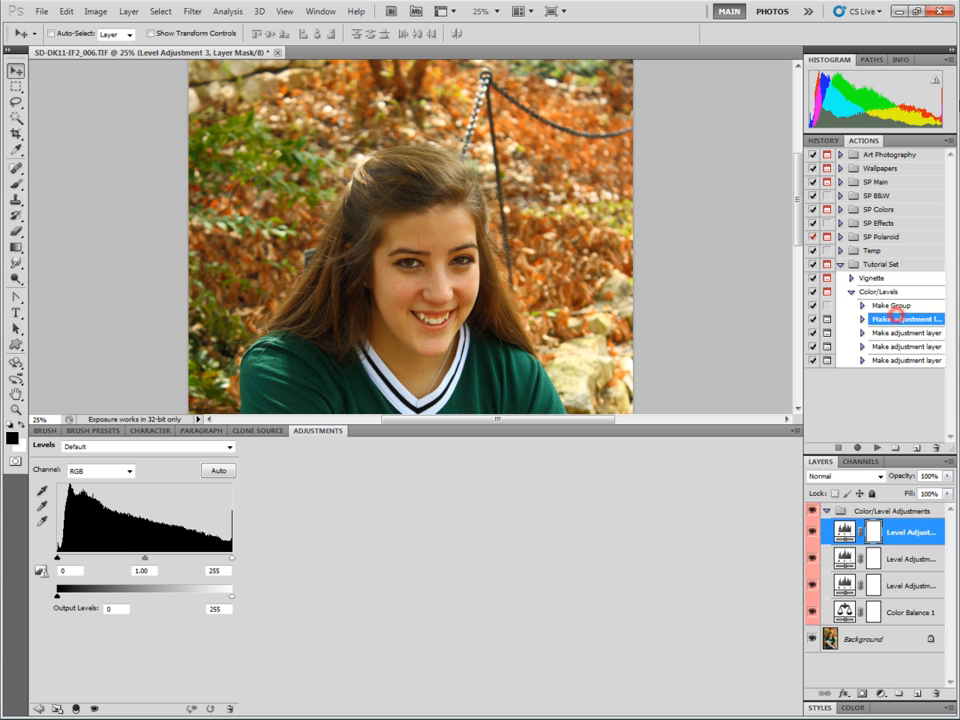
pyautogui.click(940, 140)
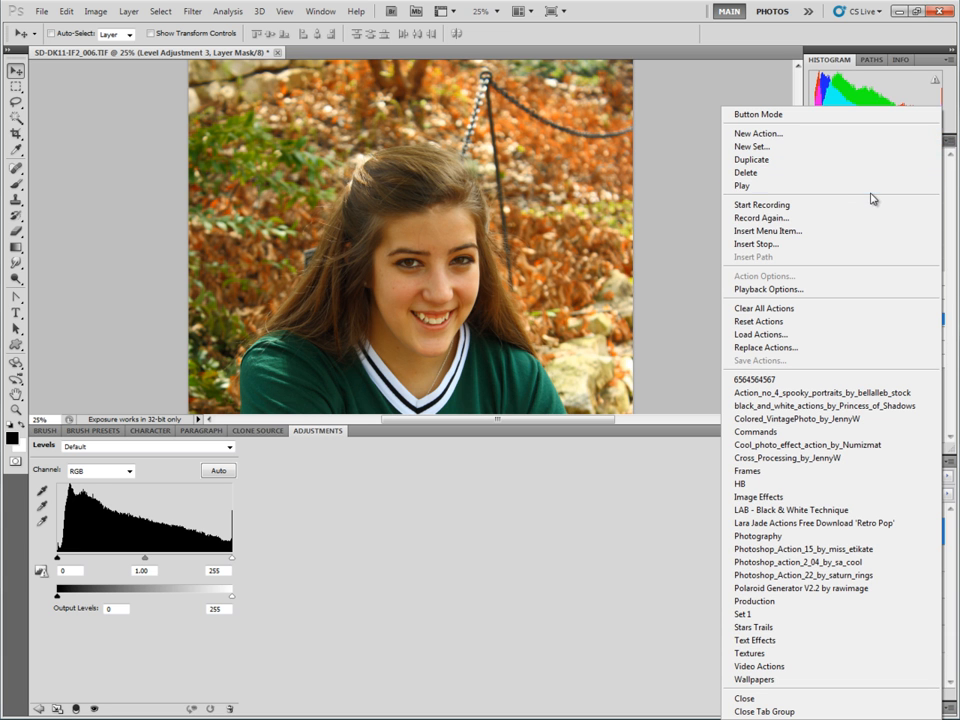
pyautogui.click(840, 244)
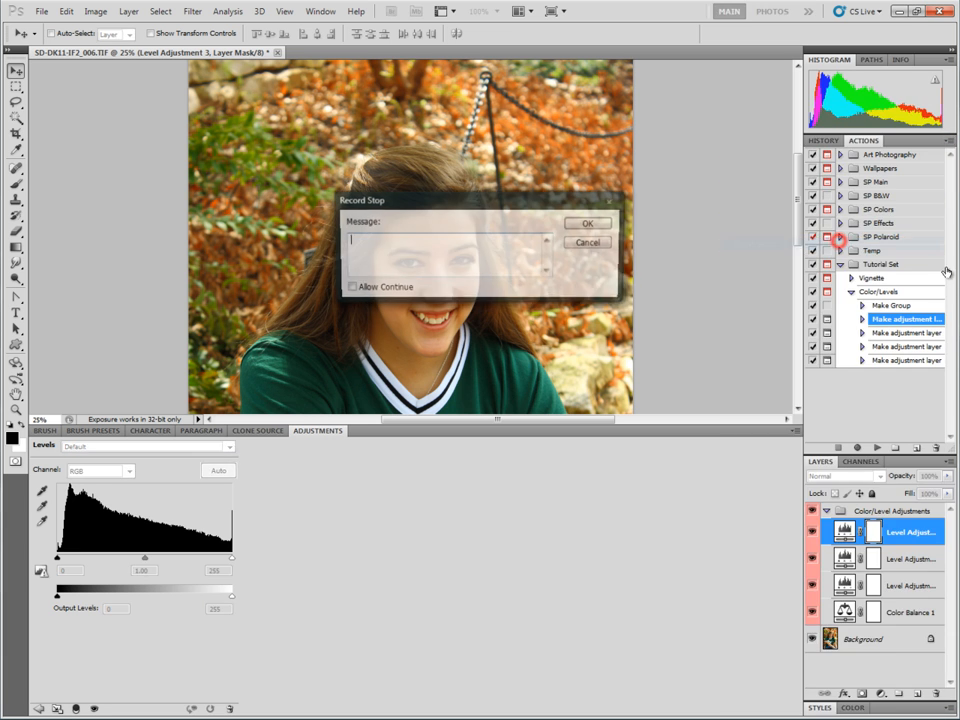
pyautogui.click(425, 256)
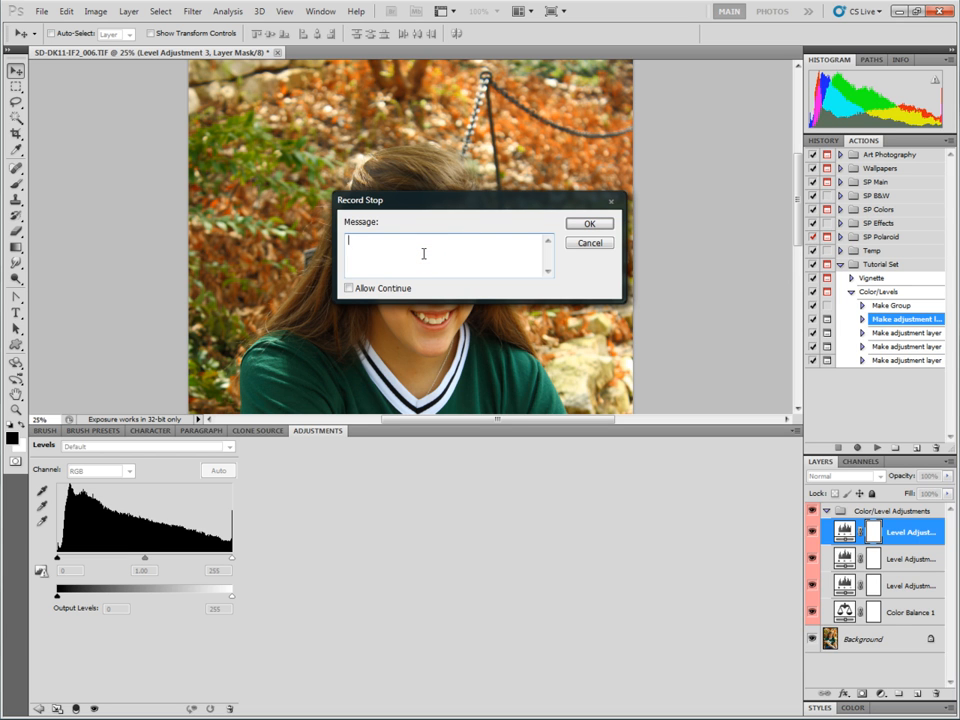
pyautogui.write('Do You QWa')
pyautogui.press('BackSpace')
pyautogui.press('BackSpace')
pyautogui.press('BackSpace')
pyautogui.write('Want You')
pyautogui.press('BackSpace')
pyautogui.press('BackSpace')
pyautogui.write('Create Another Level Adjusmtnet')
pyautogui.press('BackSpace')
pyautogui.press('BackSpace')
pyautogui.press('BackSpace')
pyautogui.press('BackSpace')
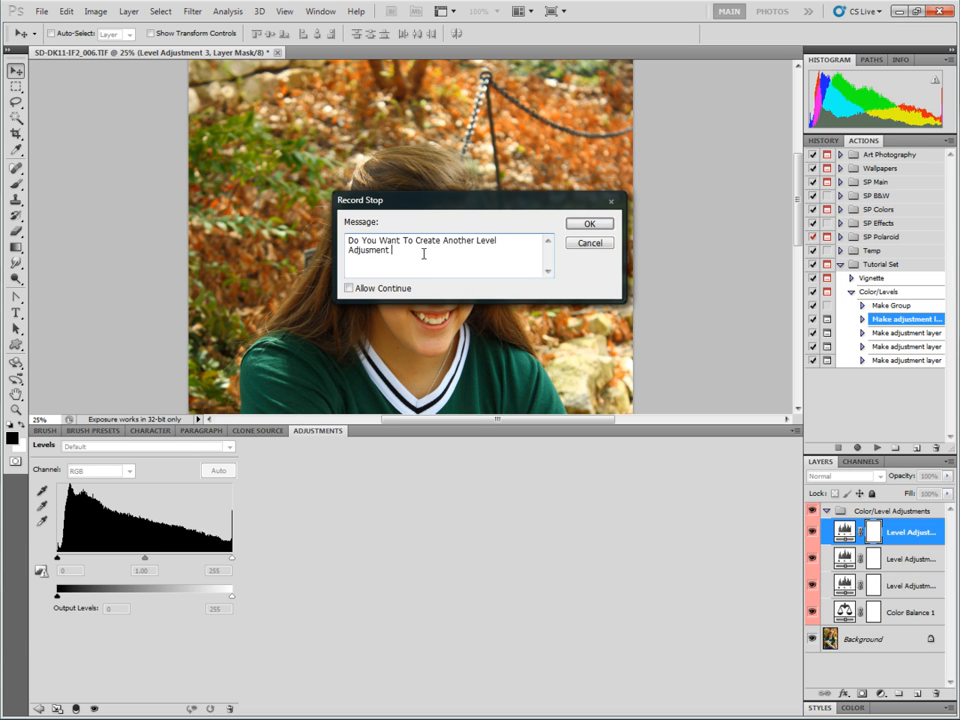
pyautogui.click(349, 288)
pyautogui.click(592, 223)
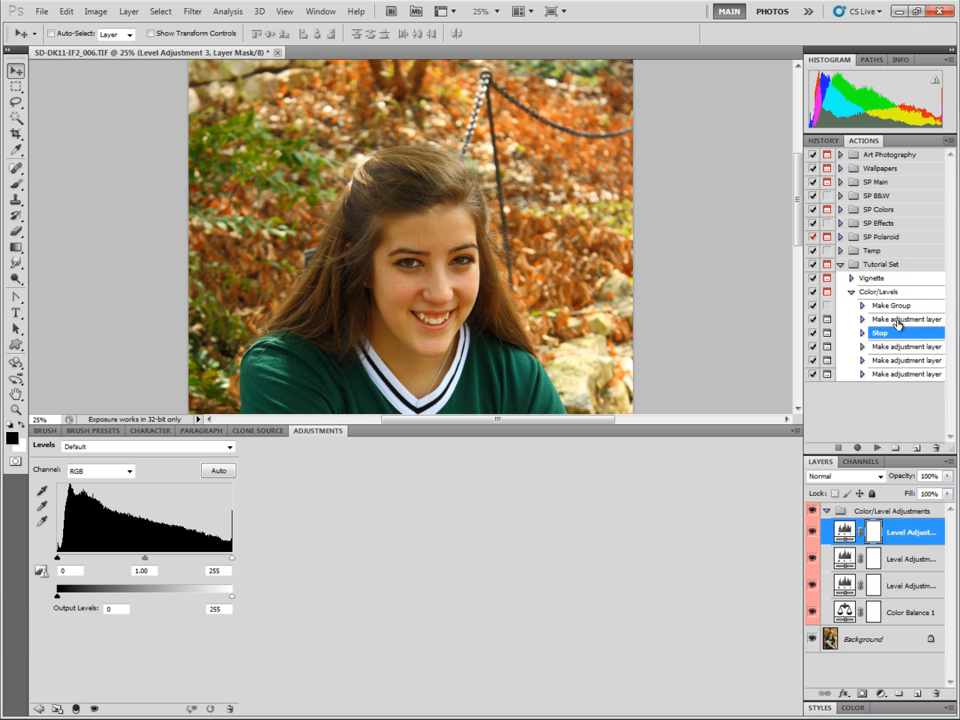
# Duplicate the Stop step and rearrange the stops so one follows each of the first two Levels steps.
pyautogui.click(947, 143)
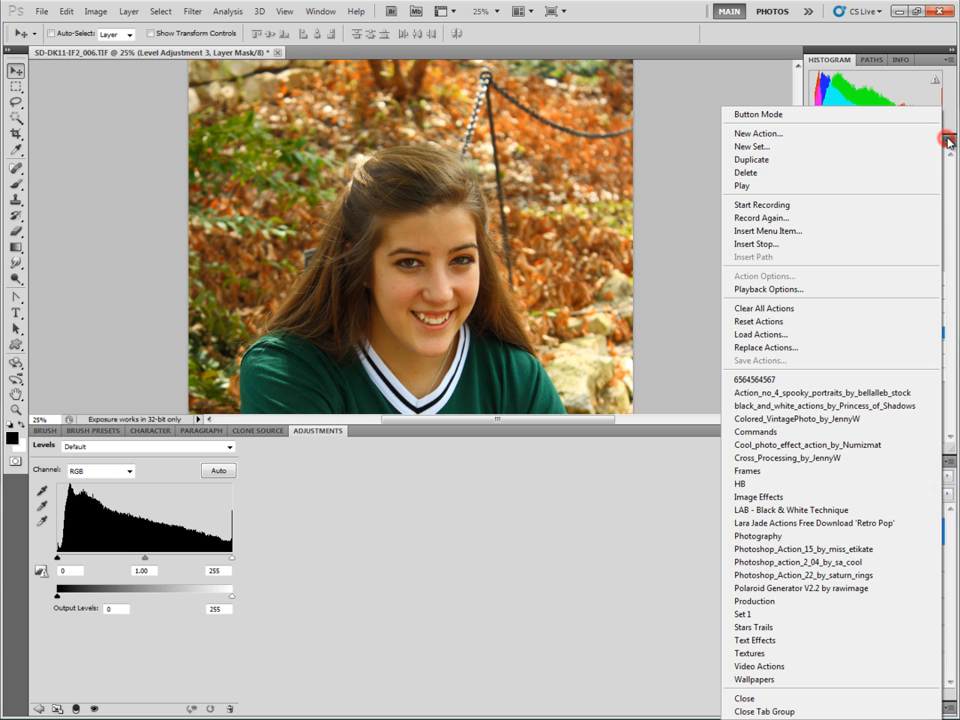
pyautogui.click(883, 157)
pyautogui.moveTo(902, 346); pyautogui.dragTo(935, 447)
pyautogui.click(906, 333)
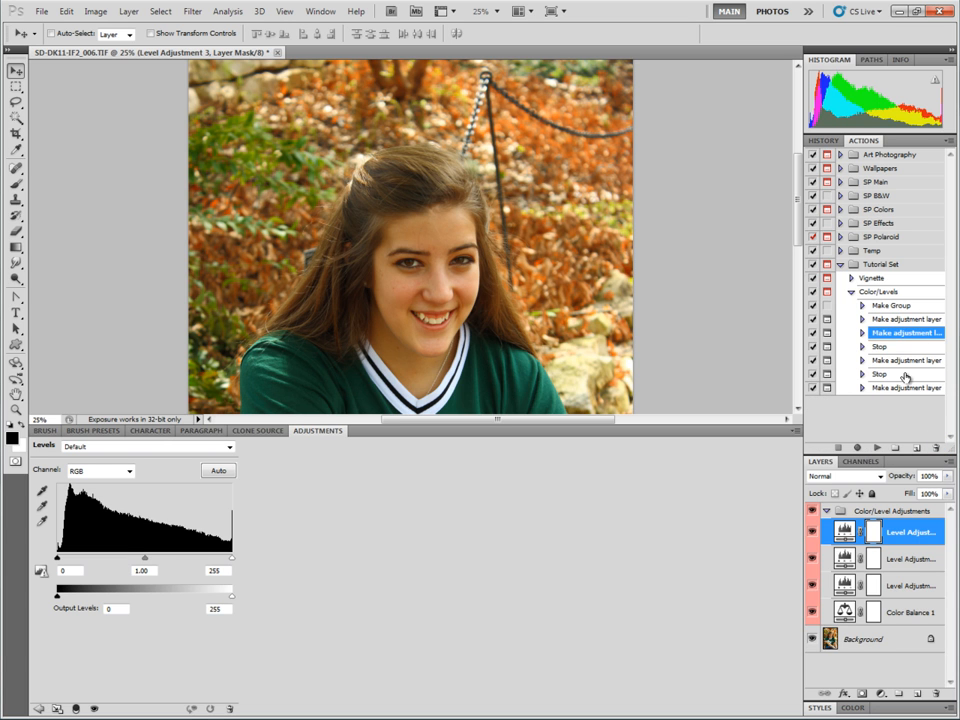
pyautogui.click(896, 387)
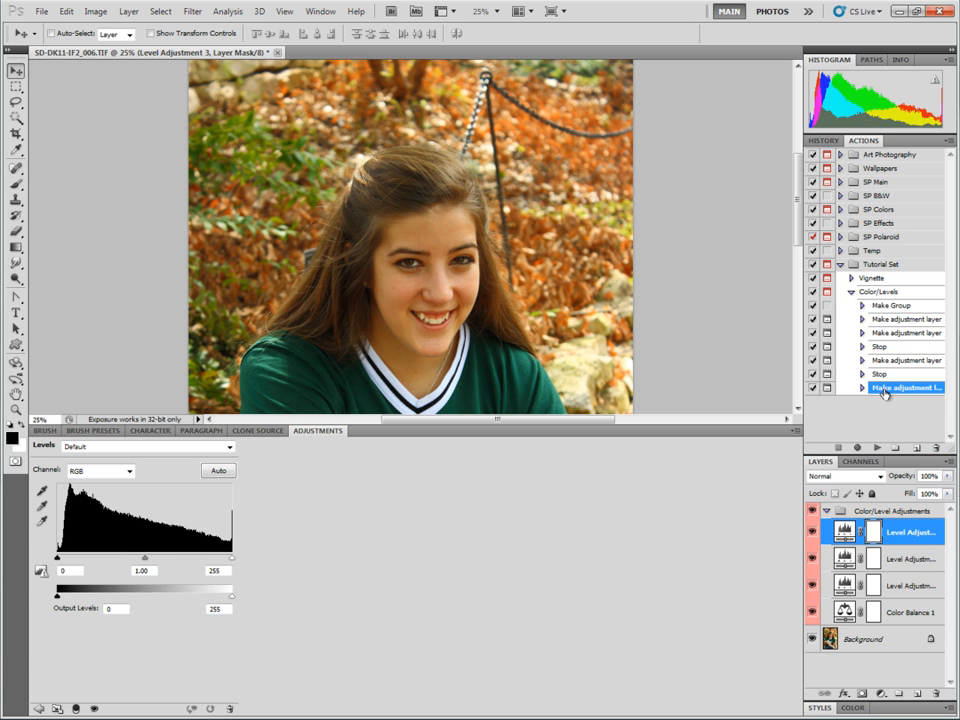
# Delete the Color/Level Adjustments group and test-play Color/Levels, continuing at the first prompt and stopping at the second.
pyautogui.click(884, 292)
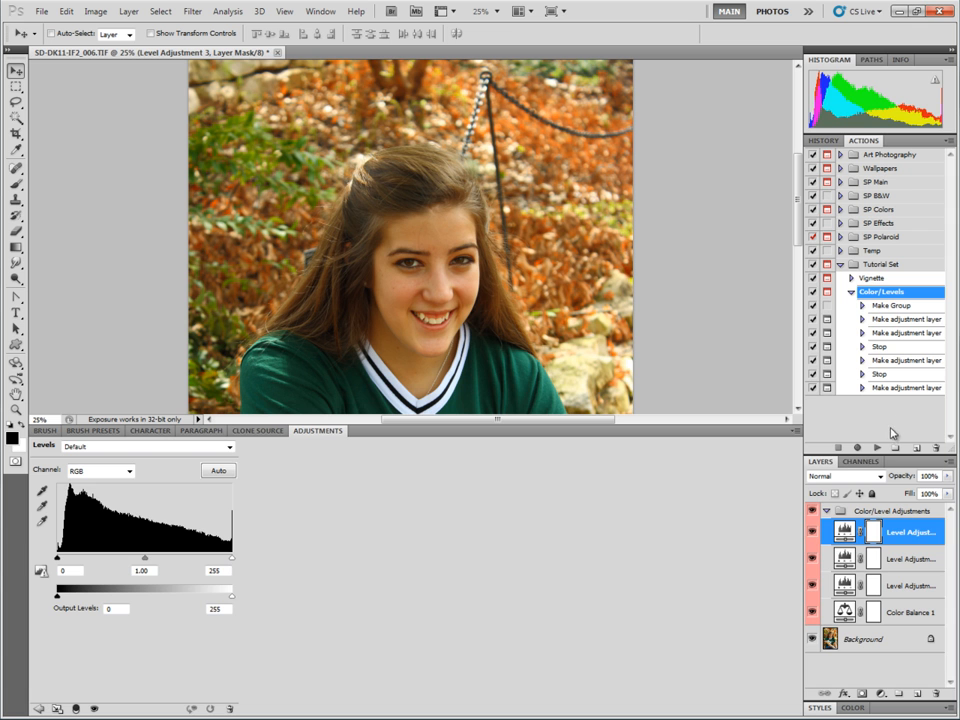
pyautogui.moveTo(900, 511); pyautogui.dragTo(934, 697)
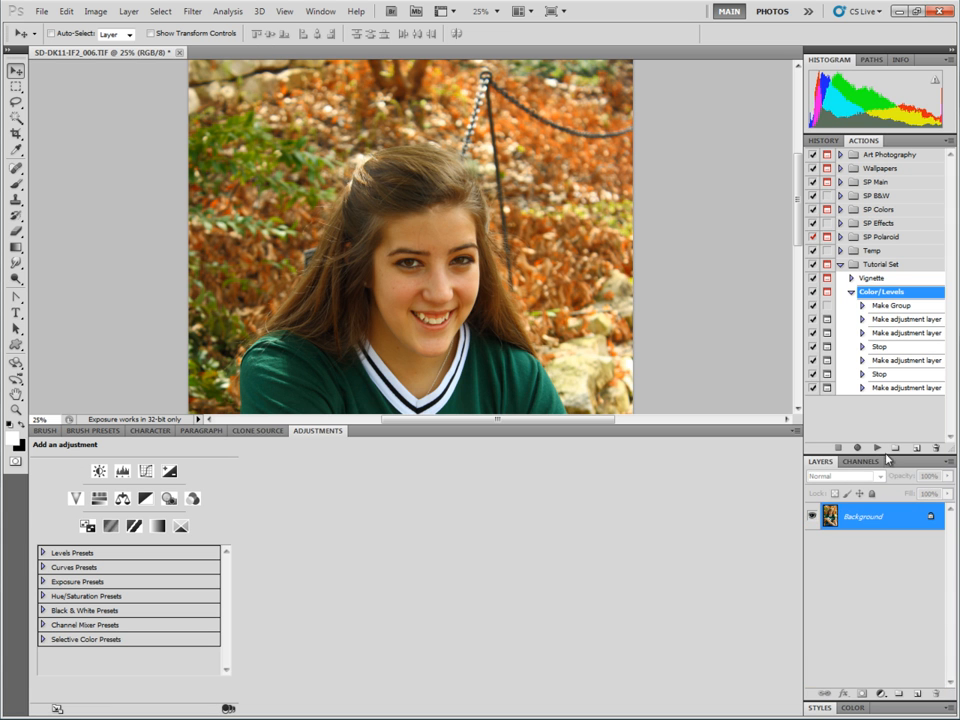
pyautogui.click(877, 447)
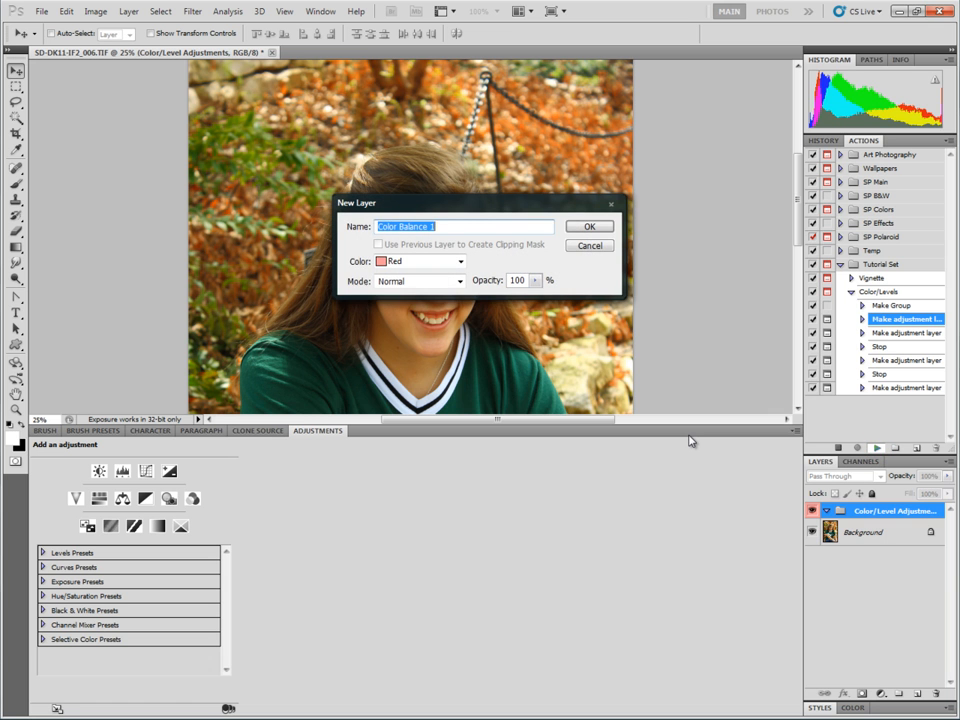
pyautogui.press('Return')
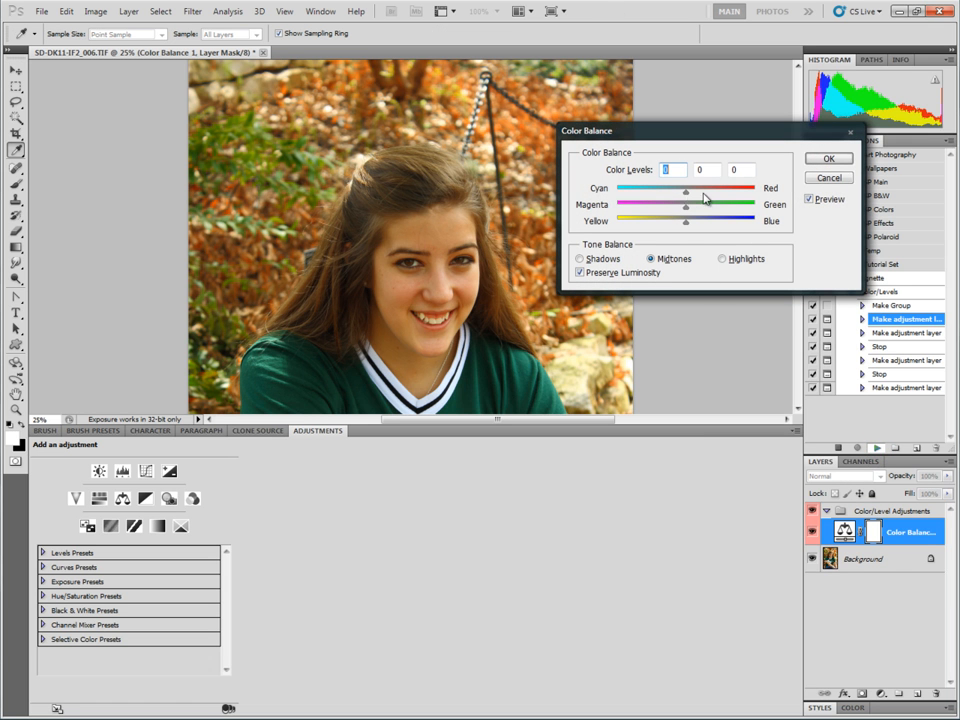
pyautogui.click(825, 159)
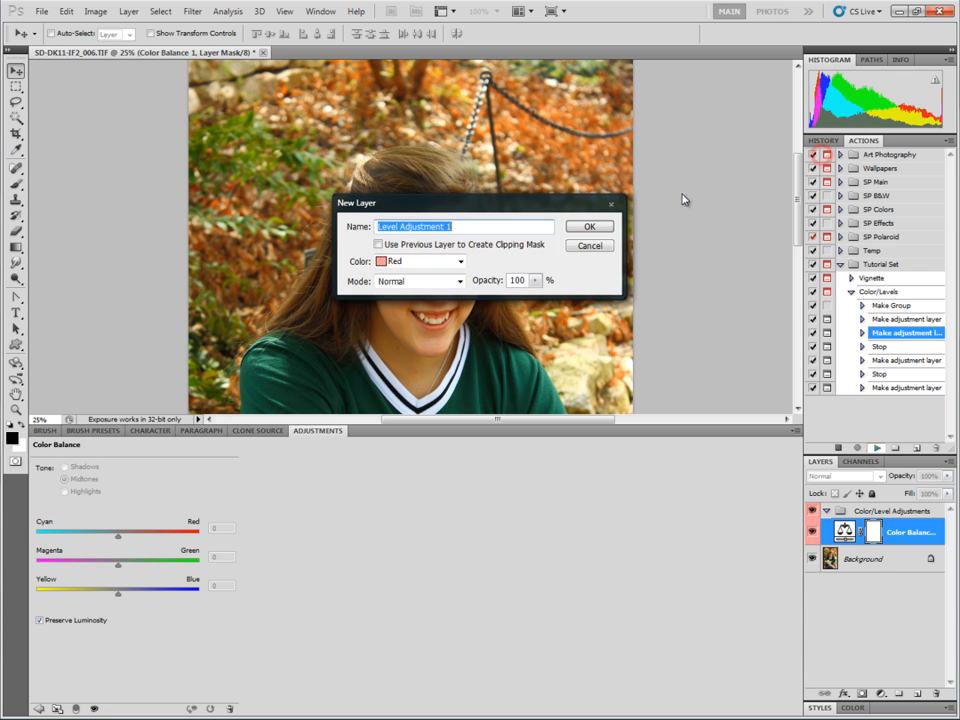
pyautogui.click(601, 226)
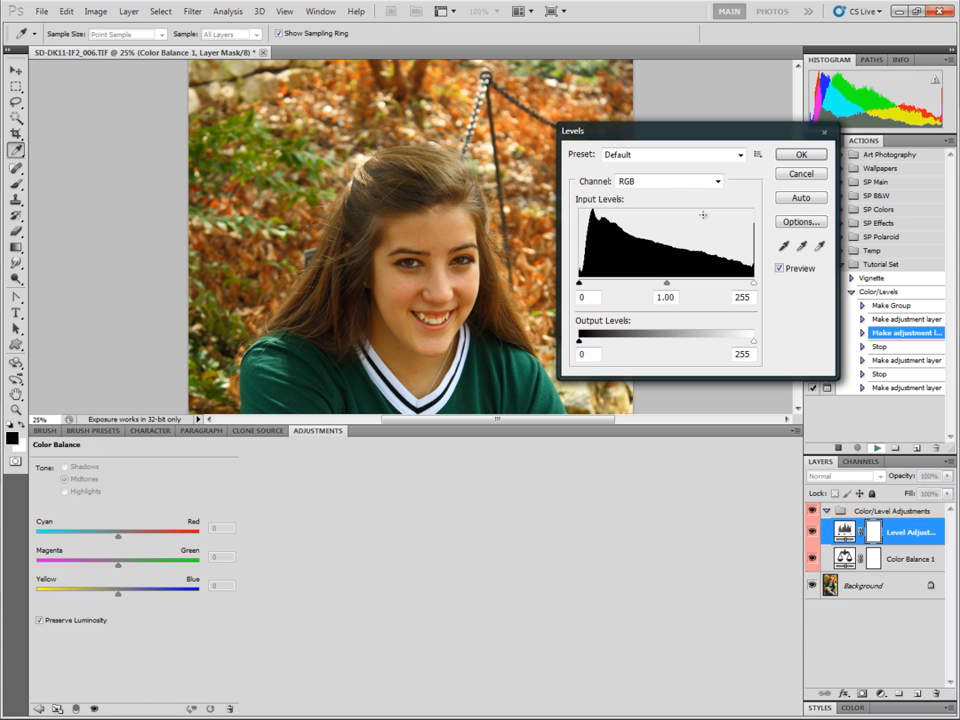
pyautogui.click(801, 154)
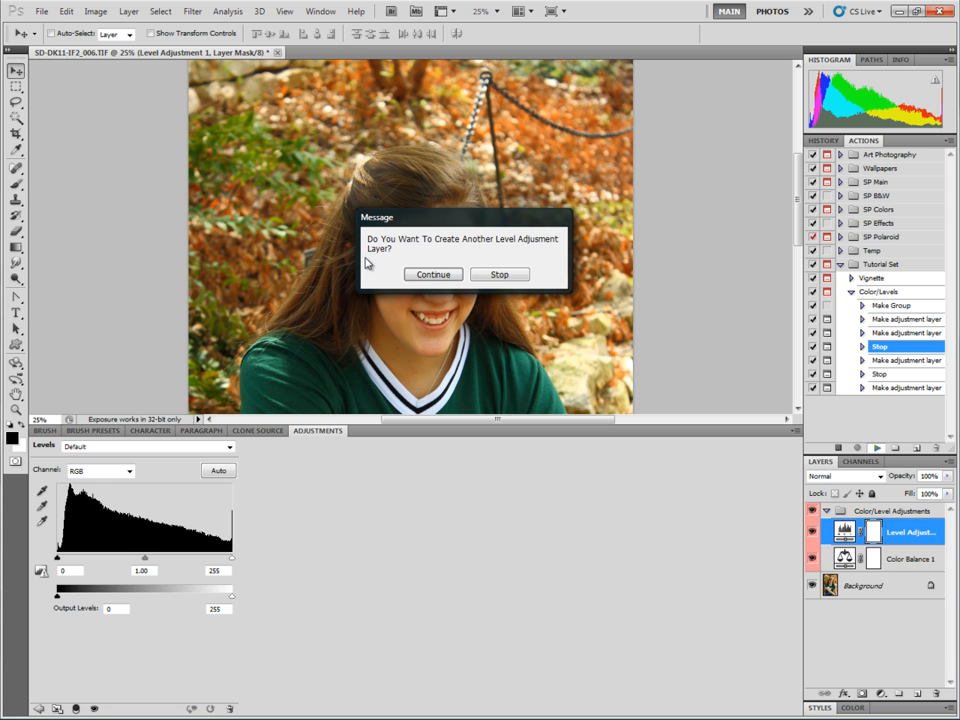
pyautogui.click(436, 275)
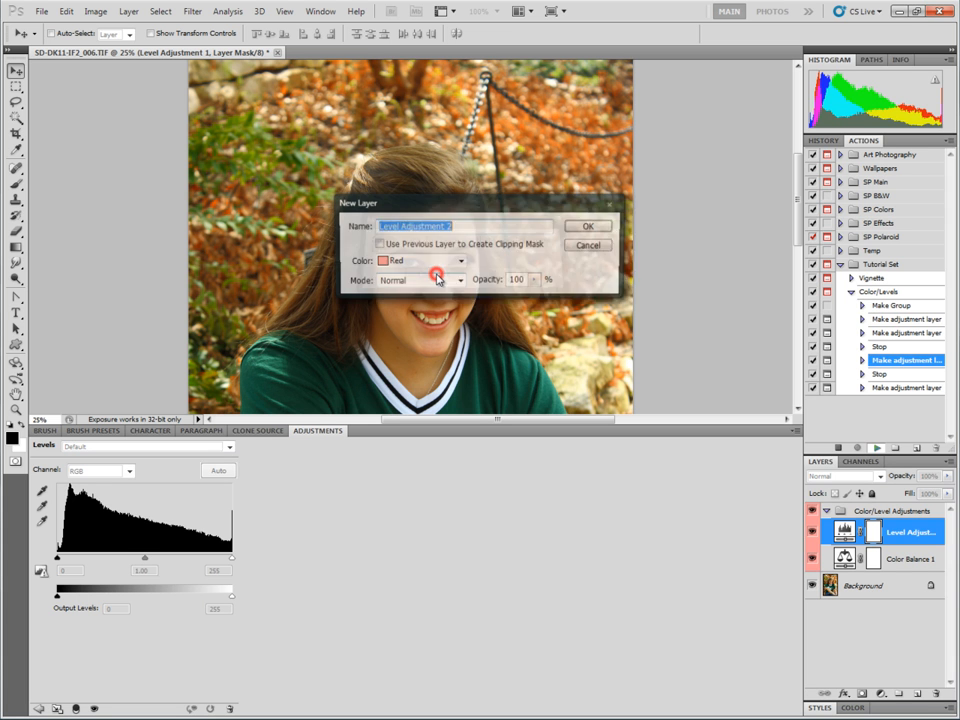
pyautogui.press('Return')
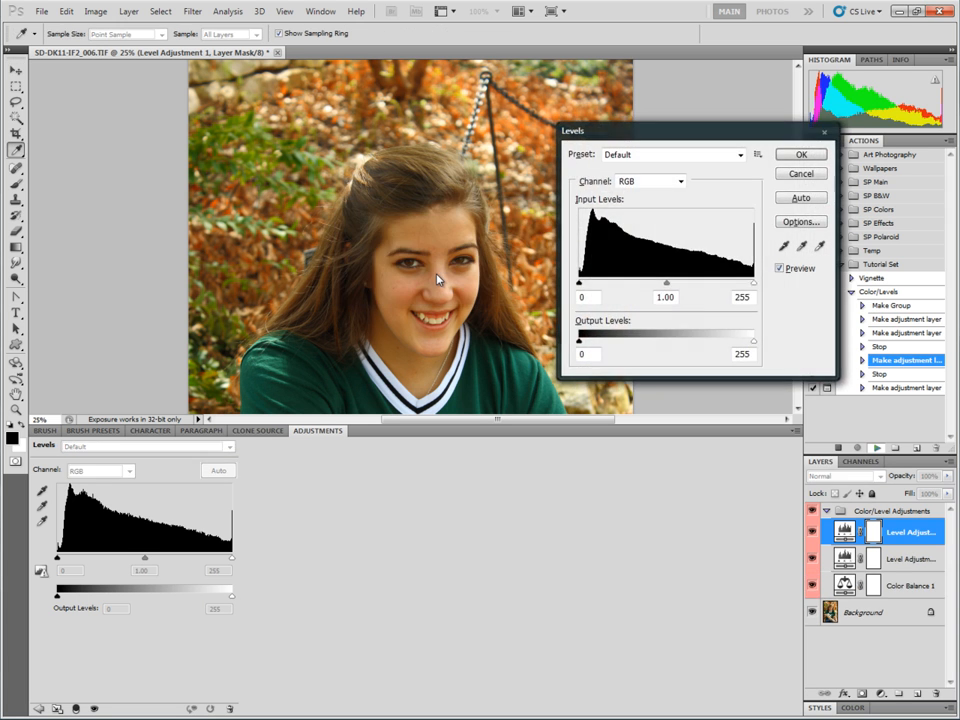
pyautogui.click(805, 156)
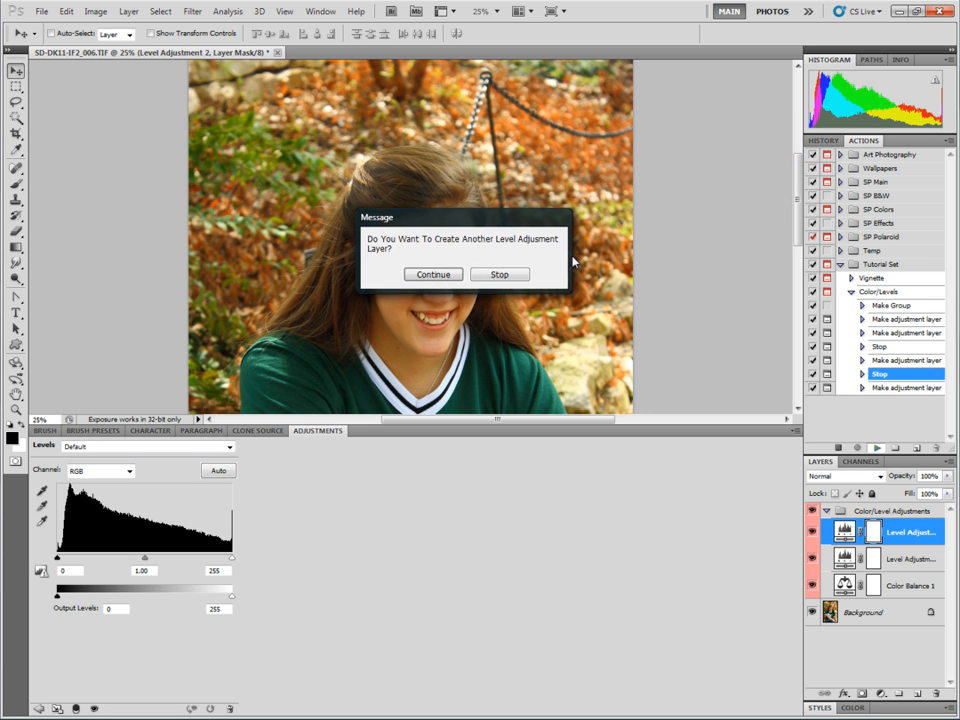
pyautogui.click(498, 275)
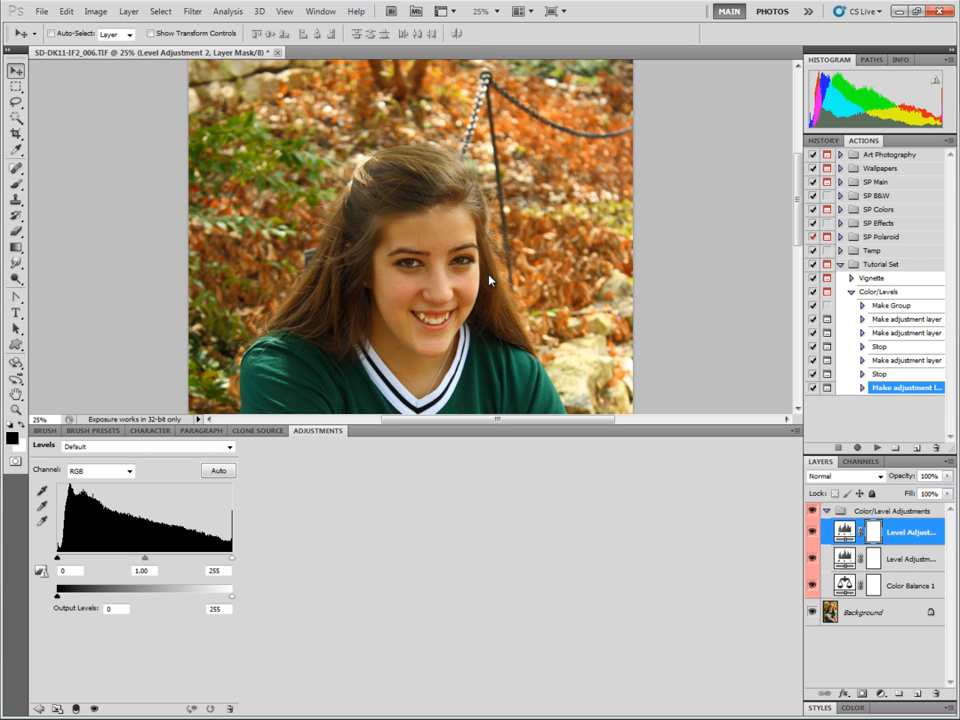
# Insert a final stop at the end of Color/Levels with the message "Stop!!".
pyautogui.click(948, 141)
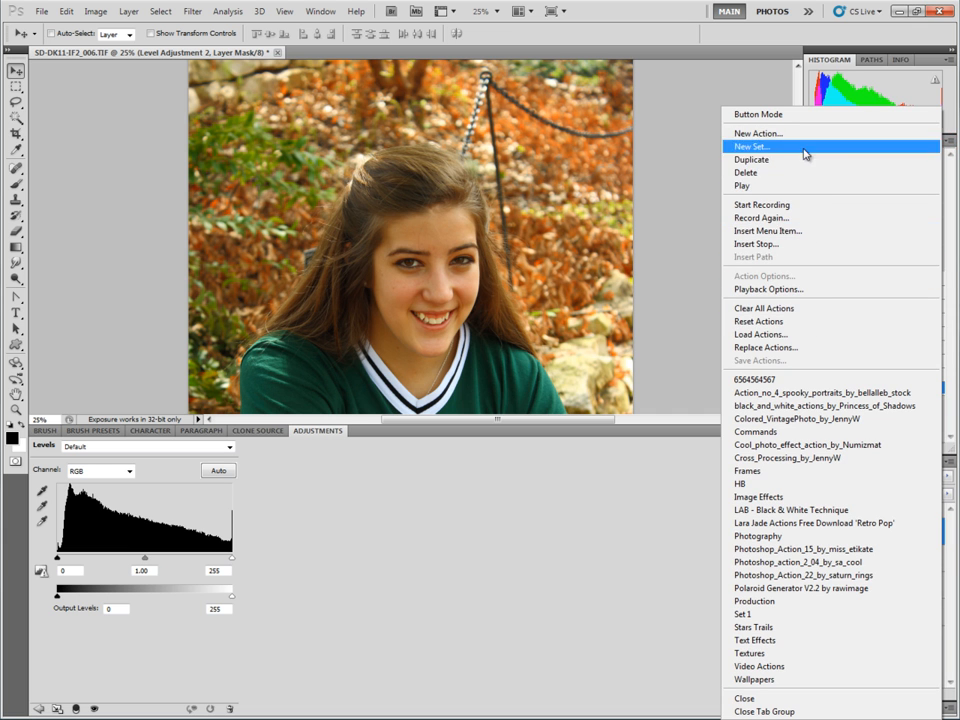
pyautogui.click(948, 268)
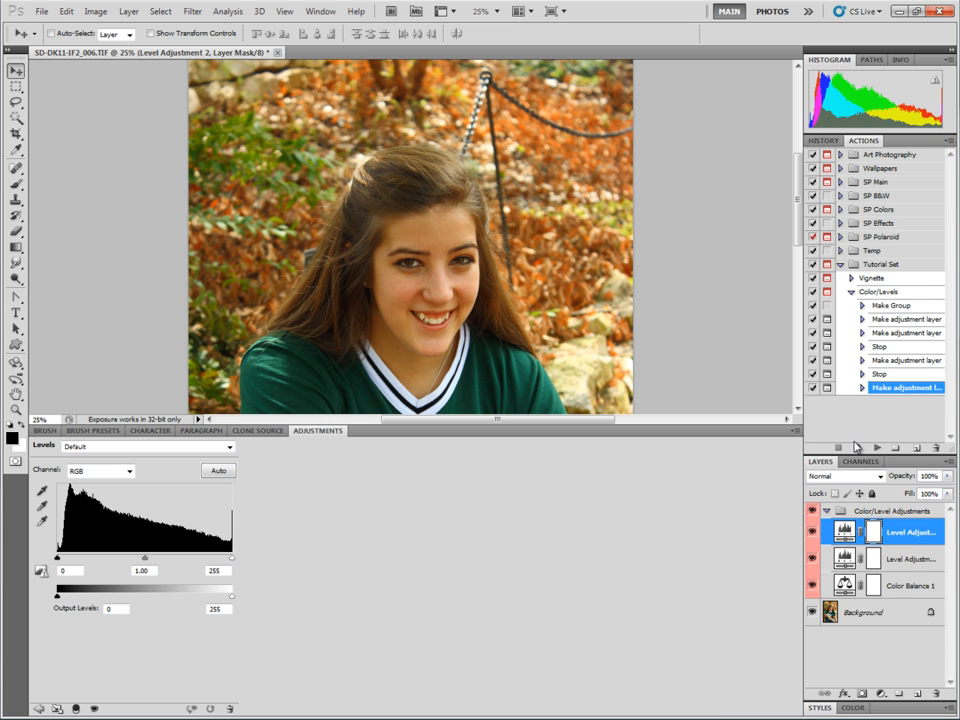
pyautogui.click(948, 141)
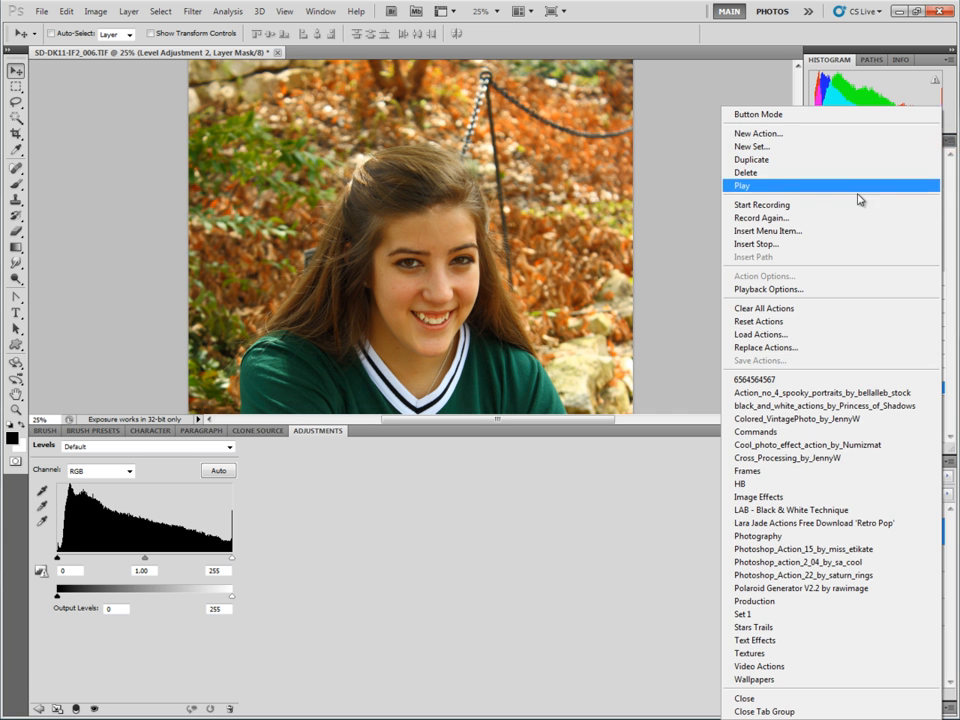
pyautogui.click(791, 244)
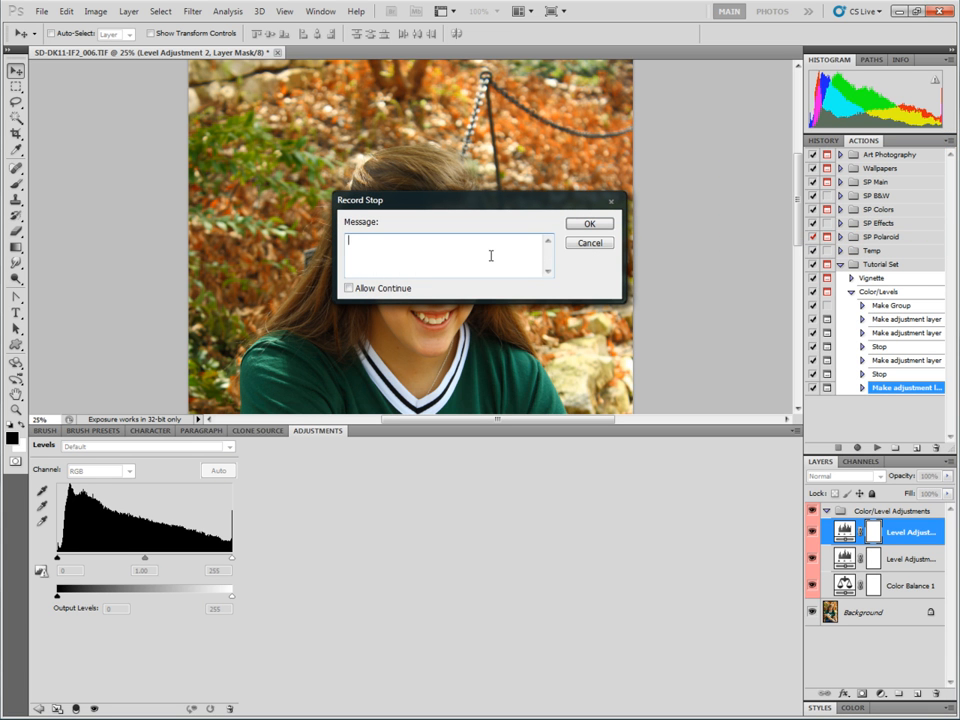
pyautogui.write('Stop!!')
pyautogui.click(588, 223)
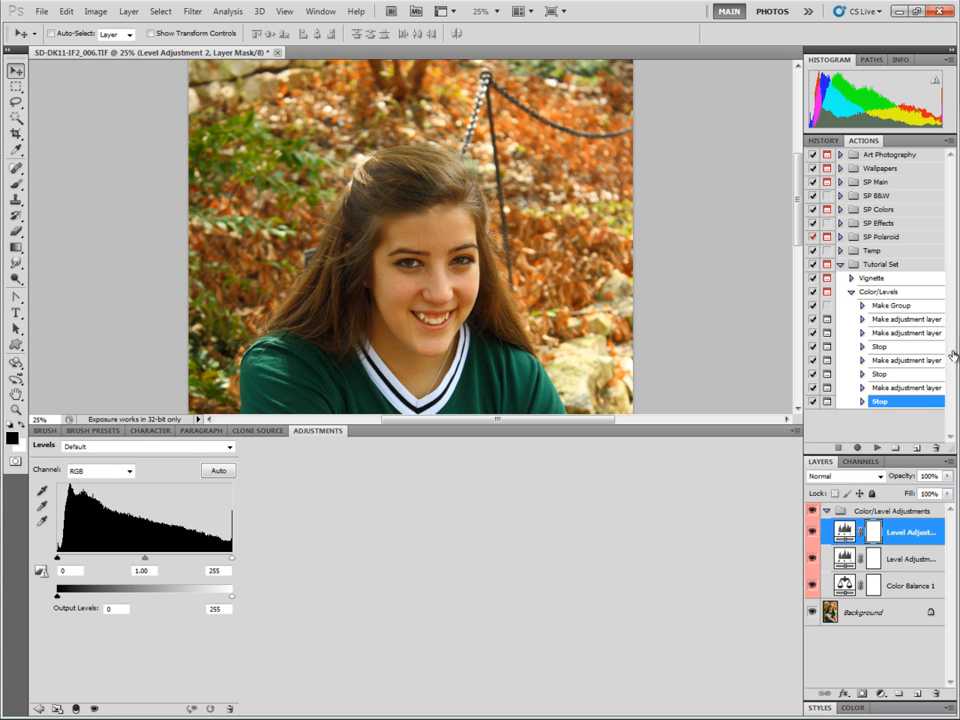
# Delete the layer group, play Color/Levels through both prompts to the final stop, and collapse the action.
pyautogui.click(912, 512)
pyautogui.moveTo(912, 514); pyautogui.dragTo(936, 694)
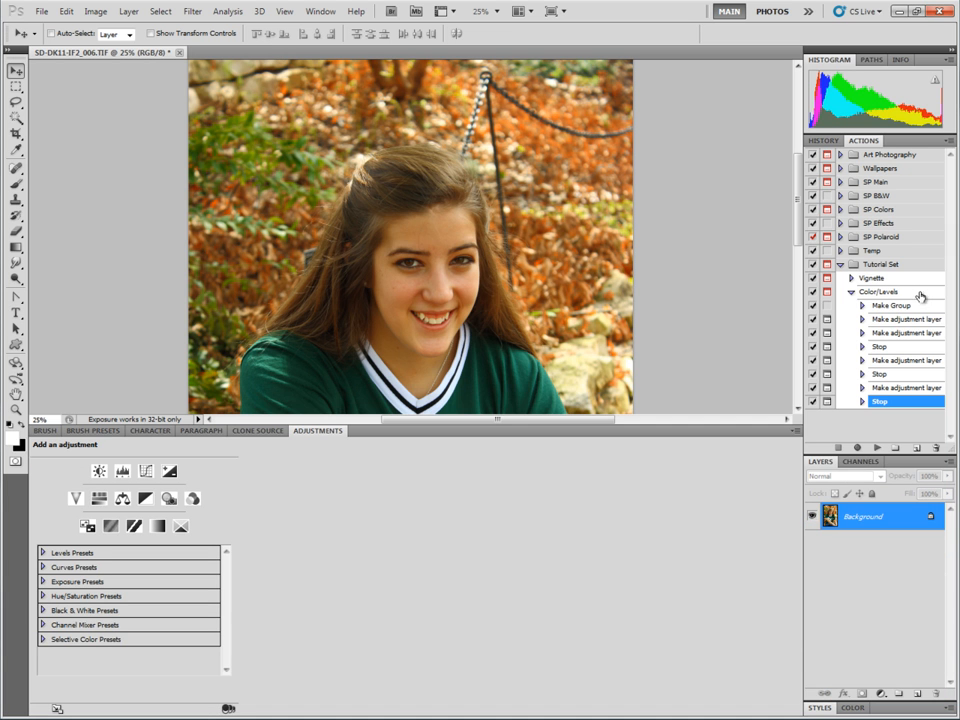
pyautogui.click(914, 291)
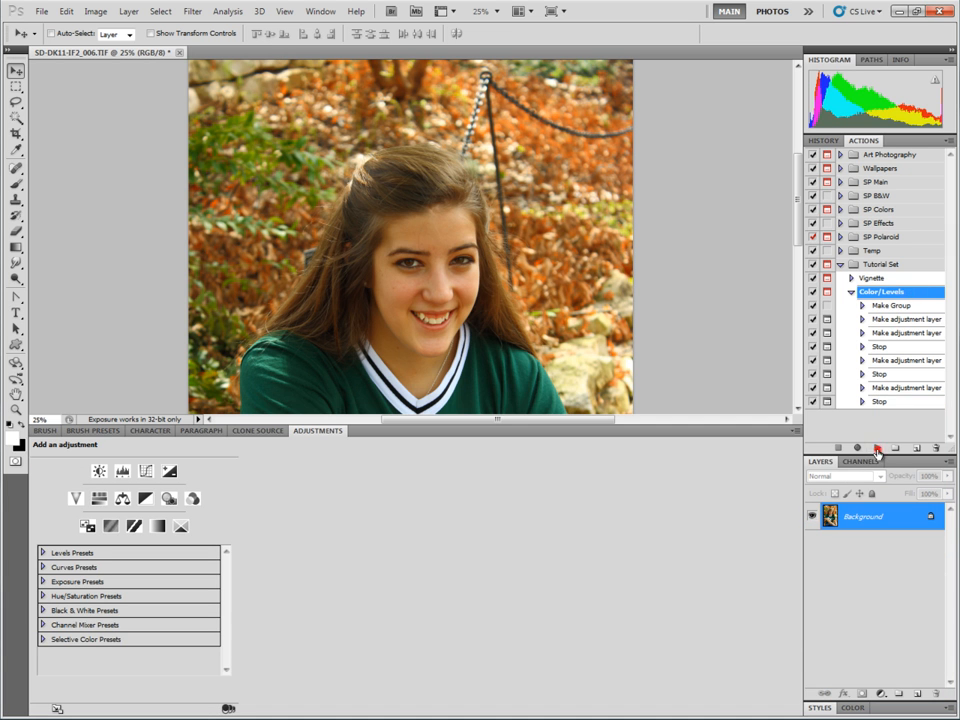
pyautogui.click(877, 449)
pyautogui.press('Return')
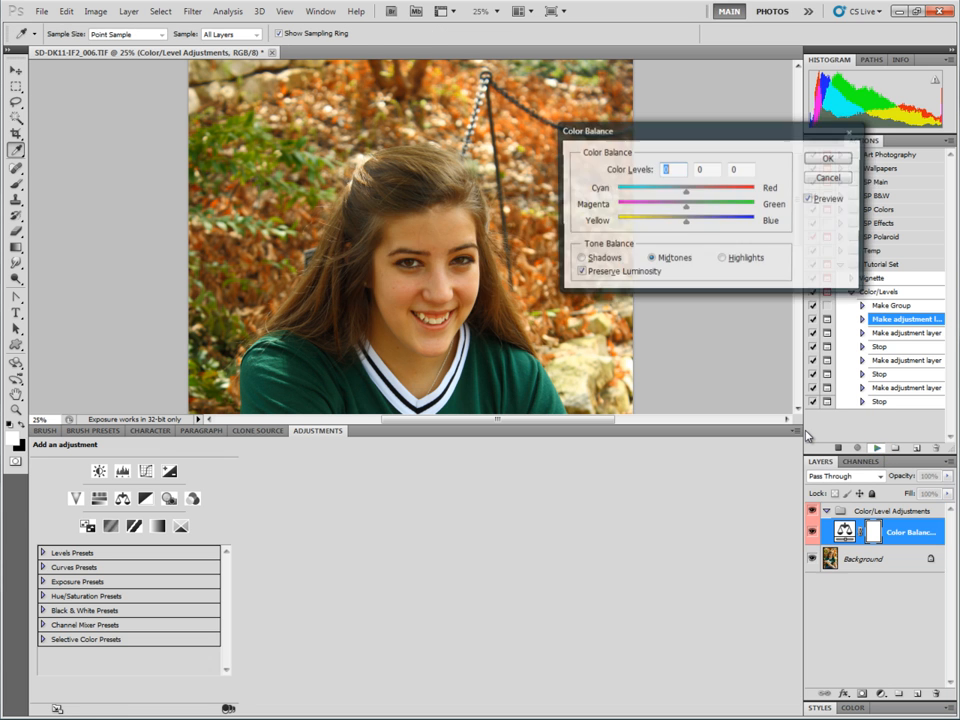
pyautogui.press('Return')
pyautogui.press('Return')
pyautogui.press('Return')
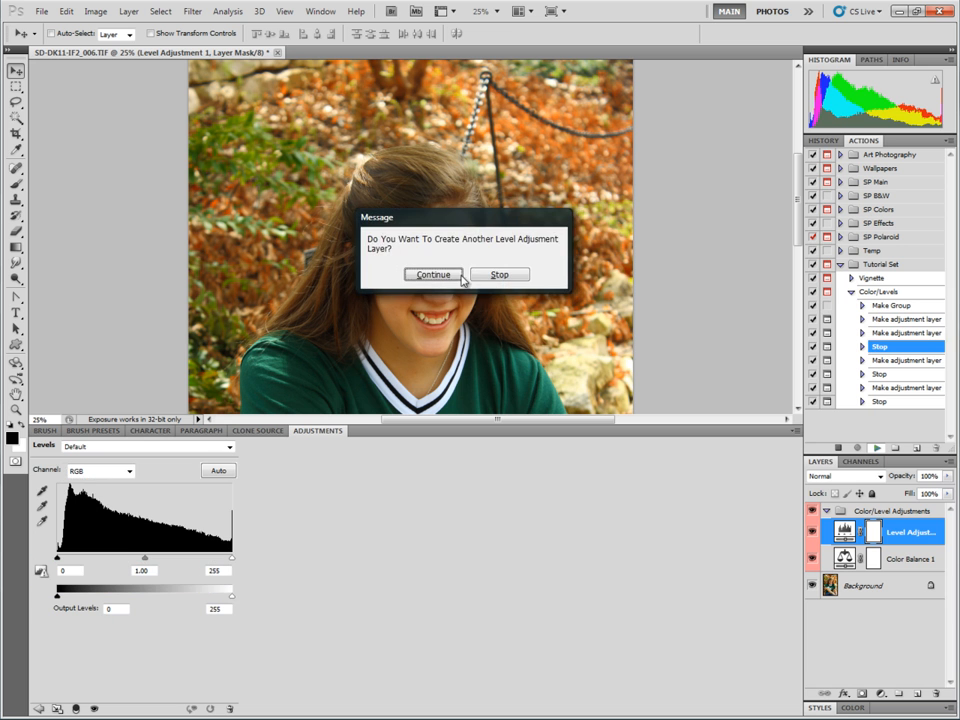
pyautogui.click(439, 275)
pyautogui.press('Return')
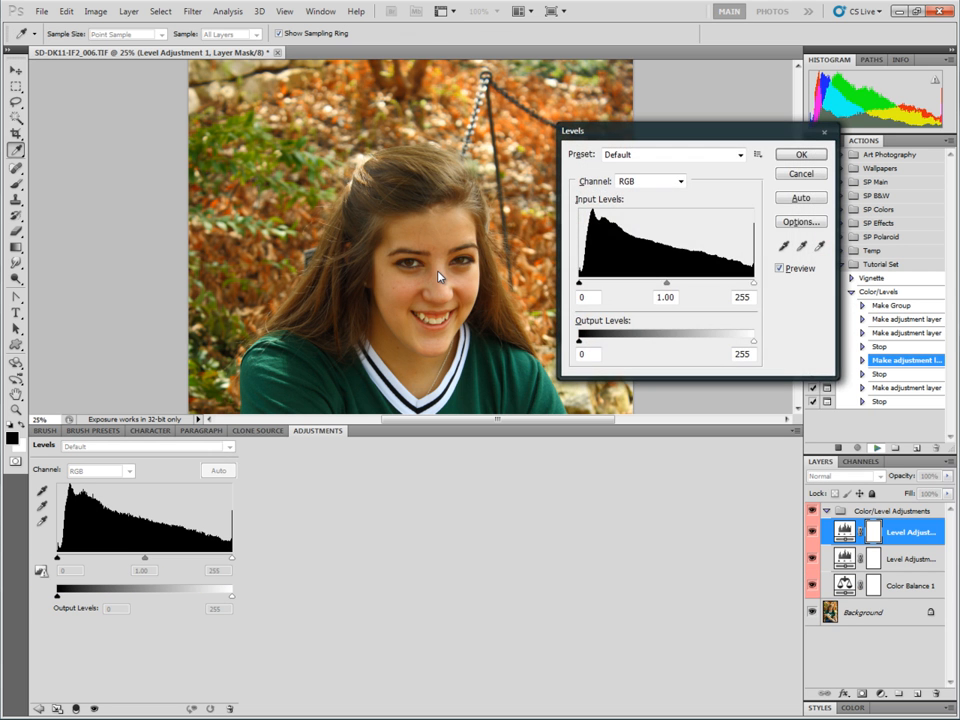
pyautogui.press('Return')
pyautogui.click(439, 275)
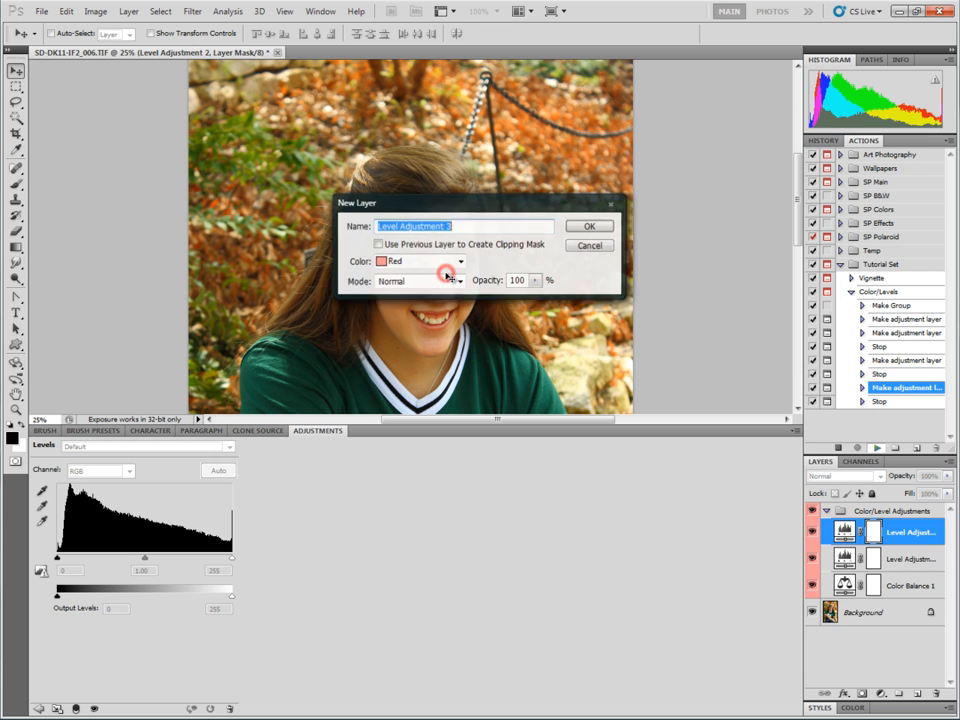
pyautogui.press('Return')
pyautogui.press('Return')
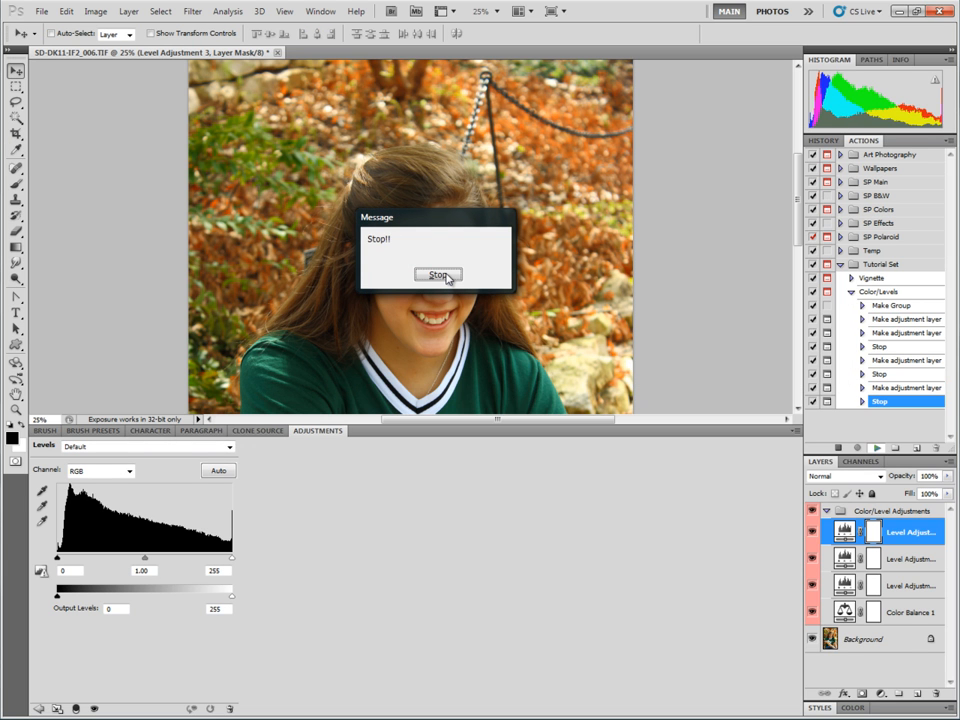
pyautogui.click(441, 275)
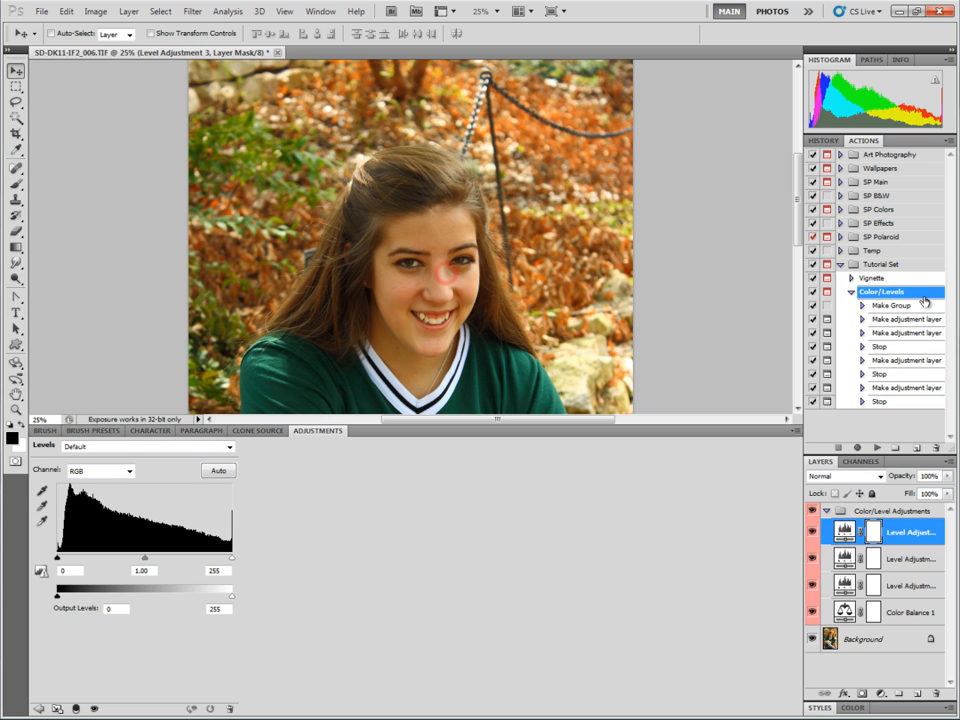
pyautogui.click(850, 294)
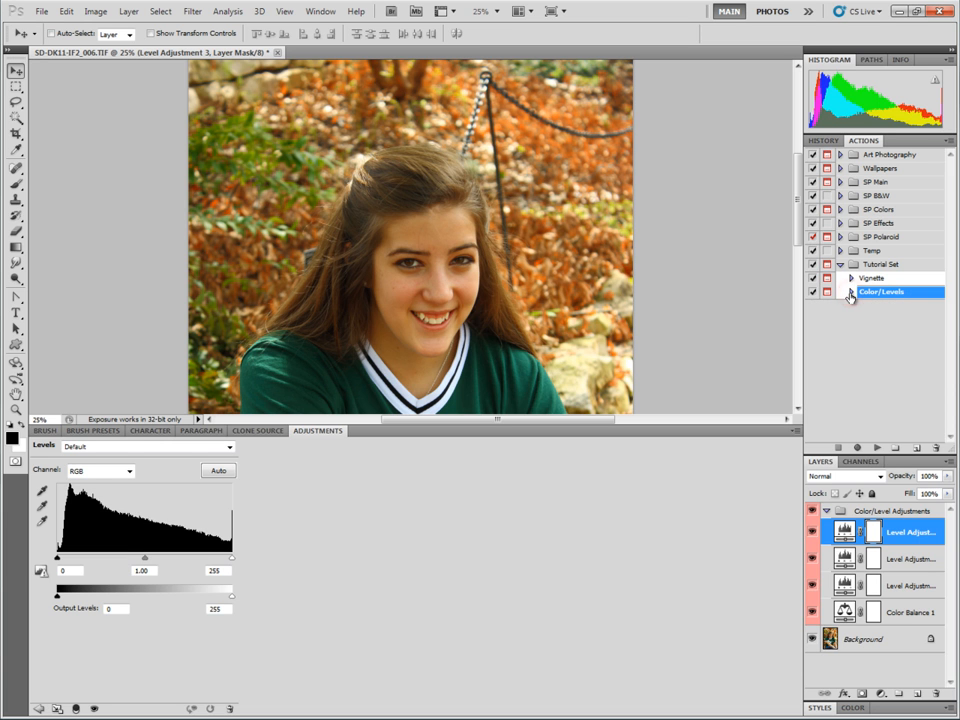